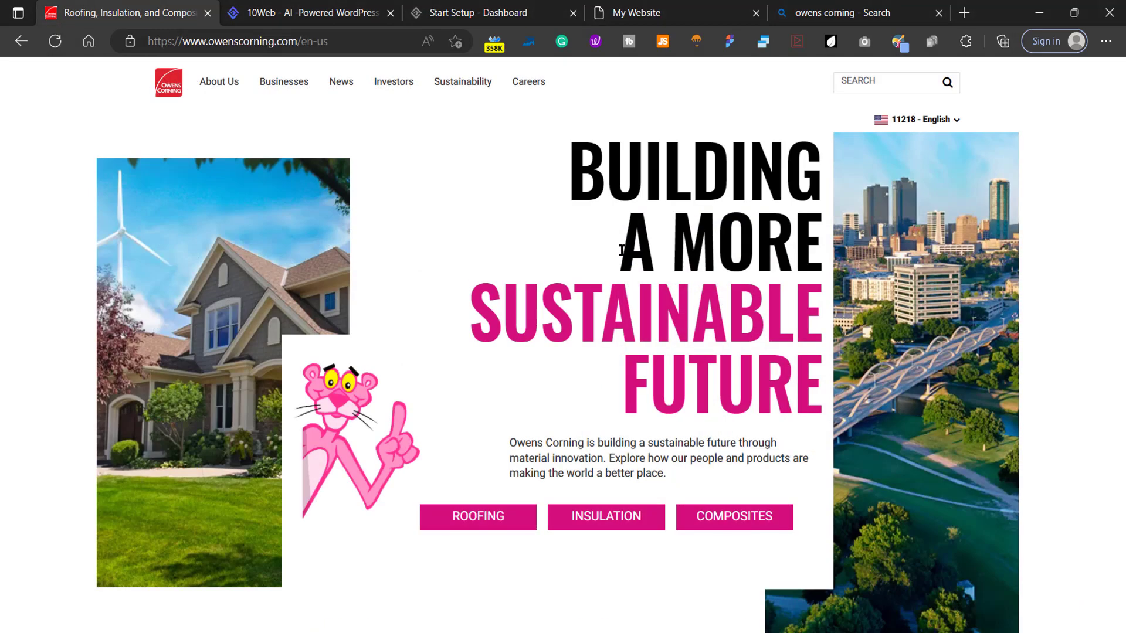
Scroll through the whole Owens Corning homepage, then select its web address
scroll(621, 250, down, 8)
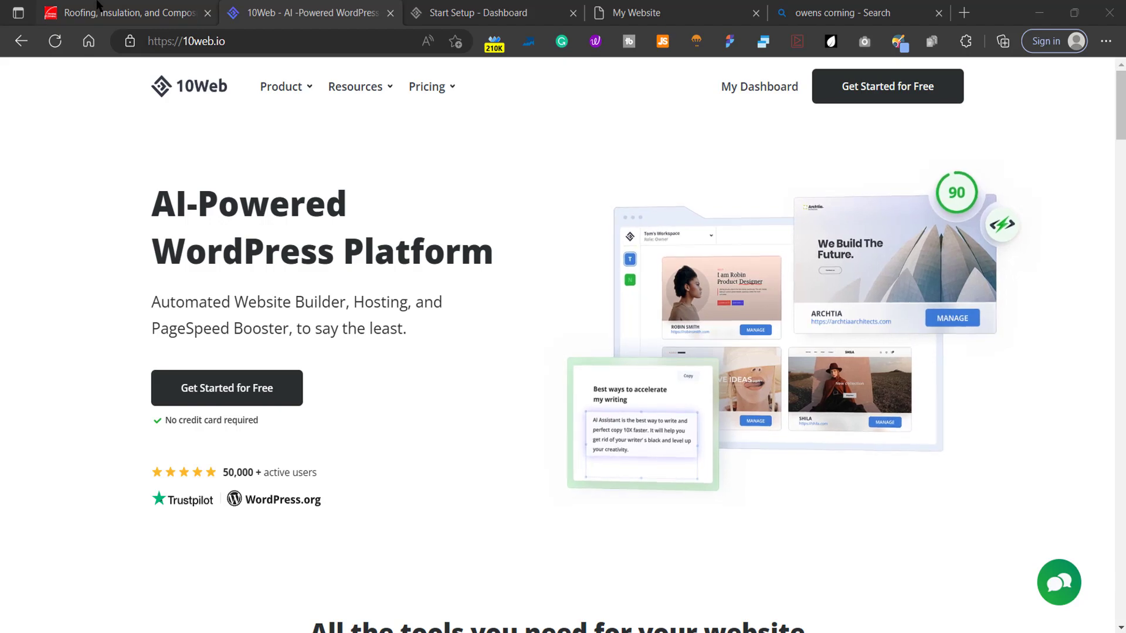
click(97, 6)
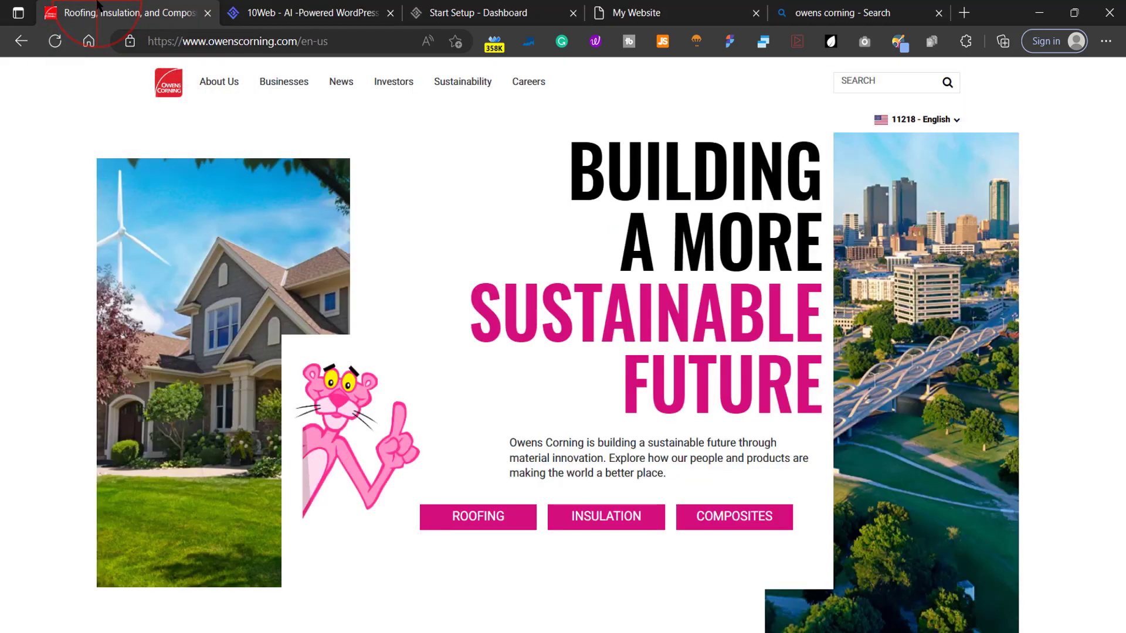
scroll(622, 250, down, 8)
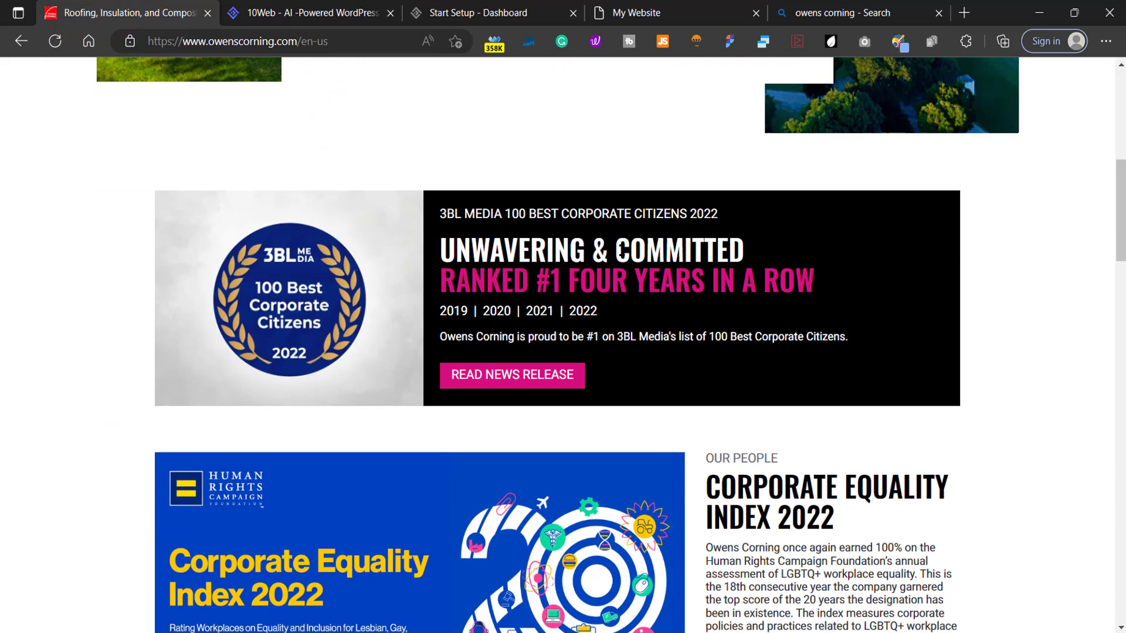
scroll(622, 251, down, 8)
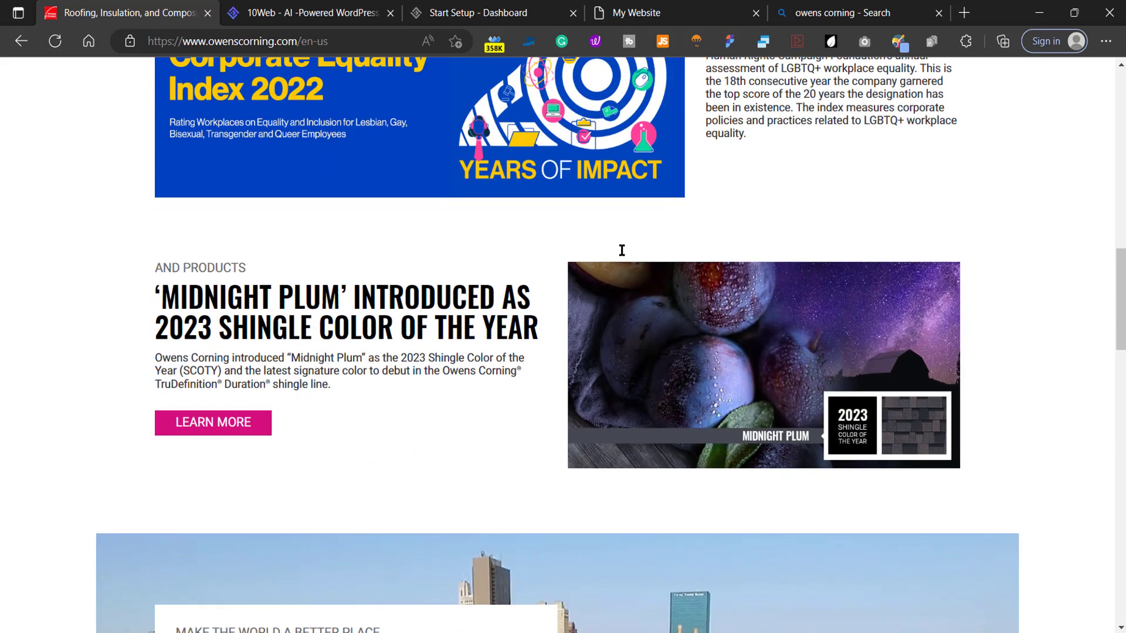
scroll(622, 250, down, 20)
scroll(622, 251, up, 2)
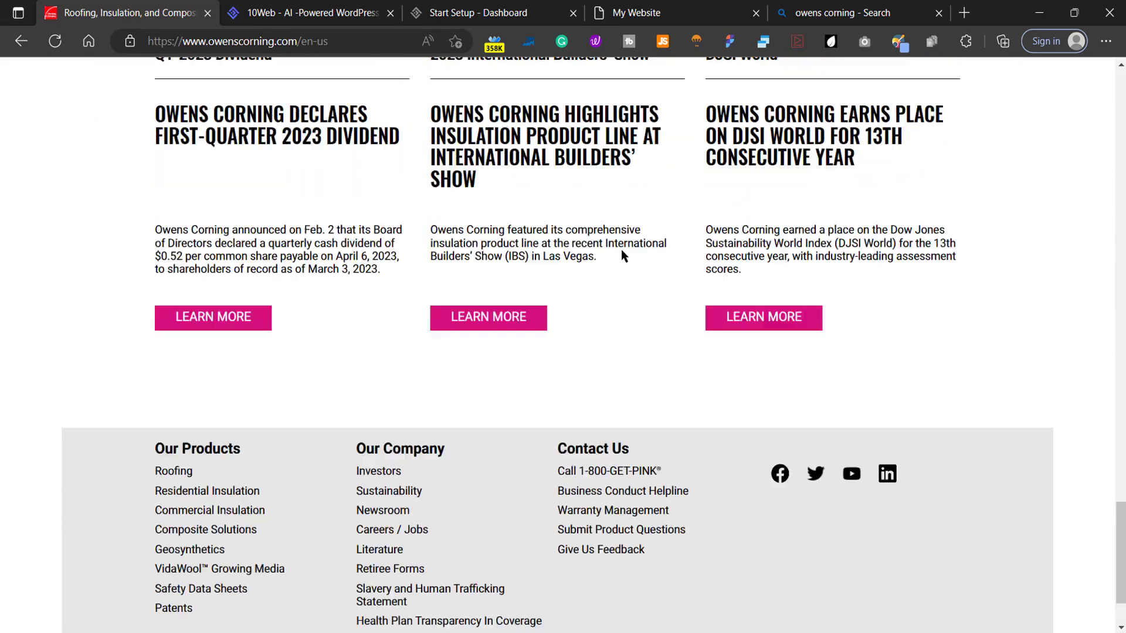
key(Home)
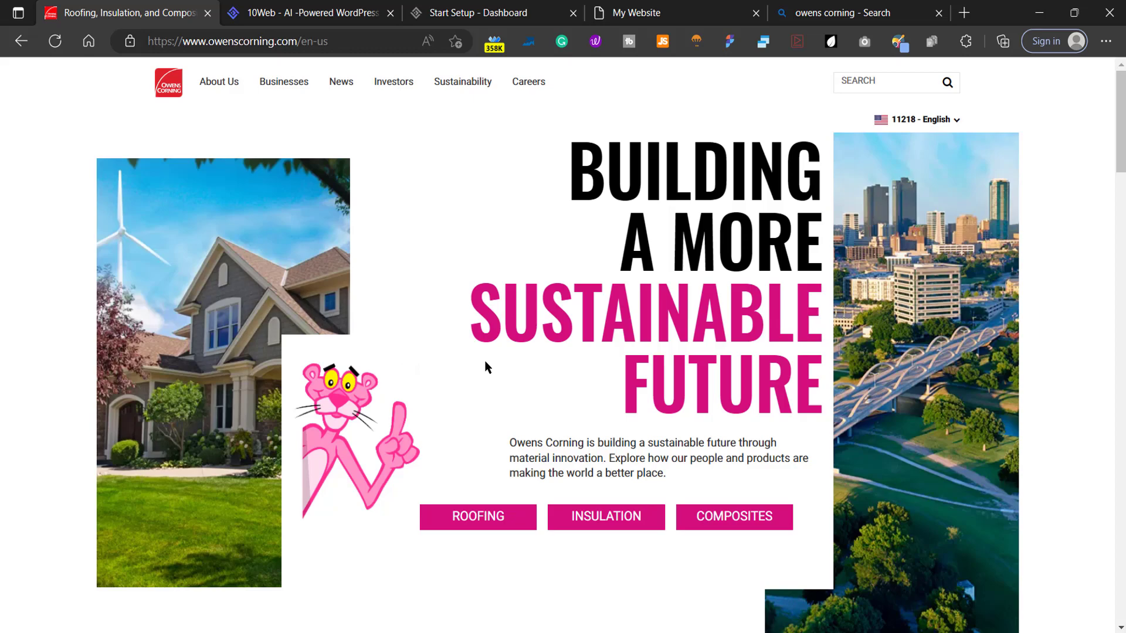
scroll(484, 361, down, 20)
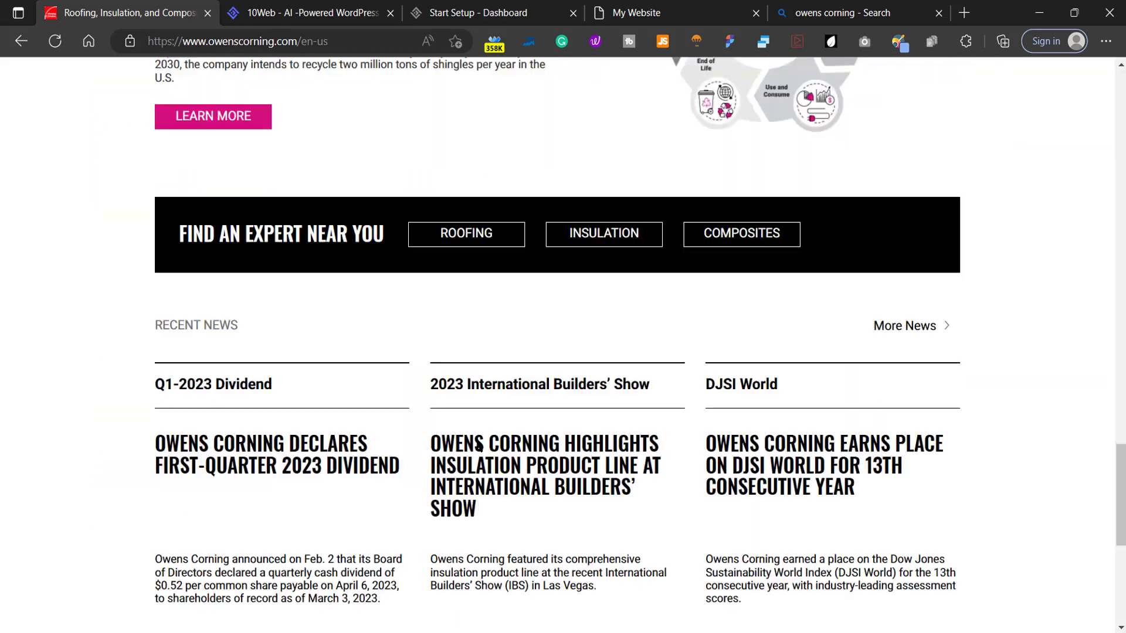
scroll(478, 446, up, 20)
click(268, 41)
key(ctrl+c)
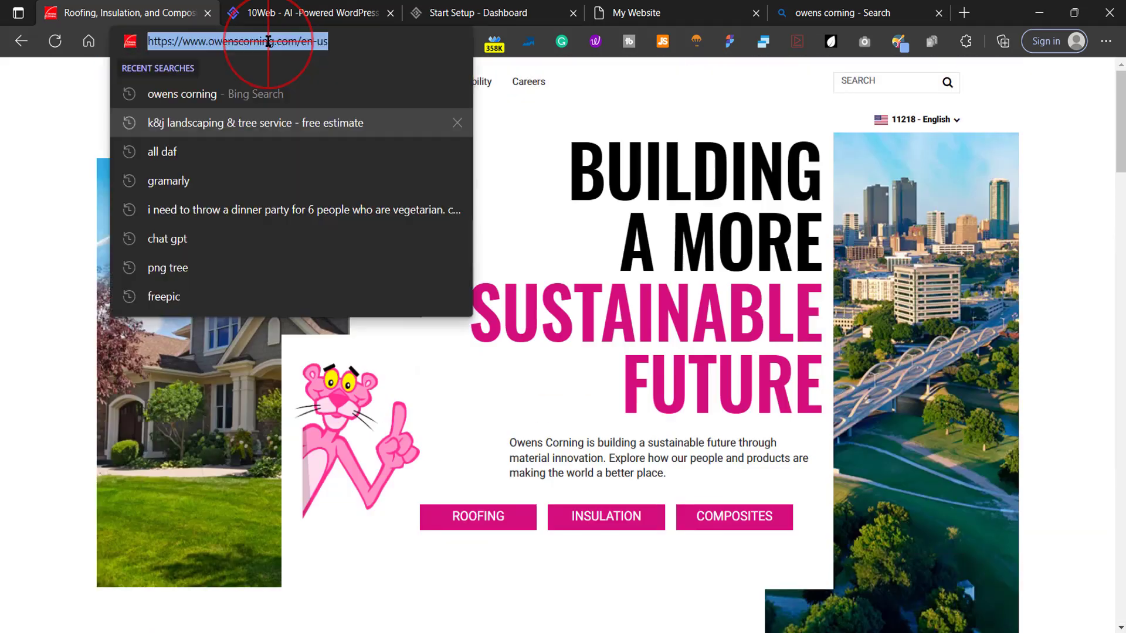
click(329, 13)
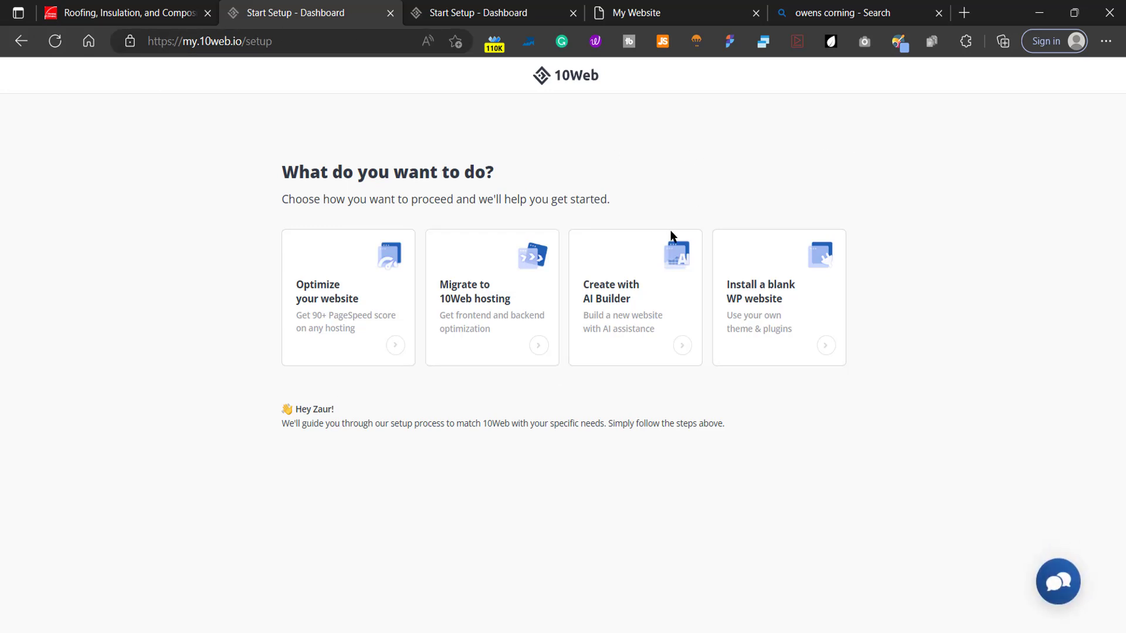
click(615, 317)
click(91, 282)
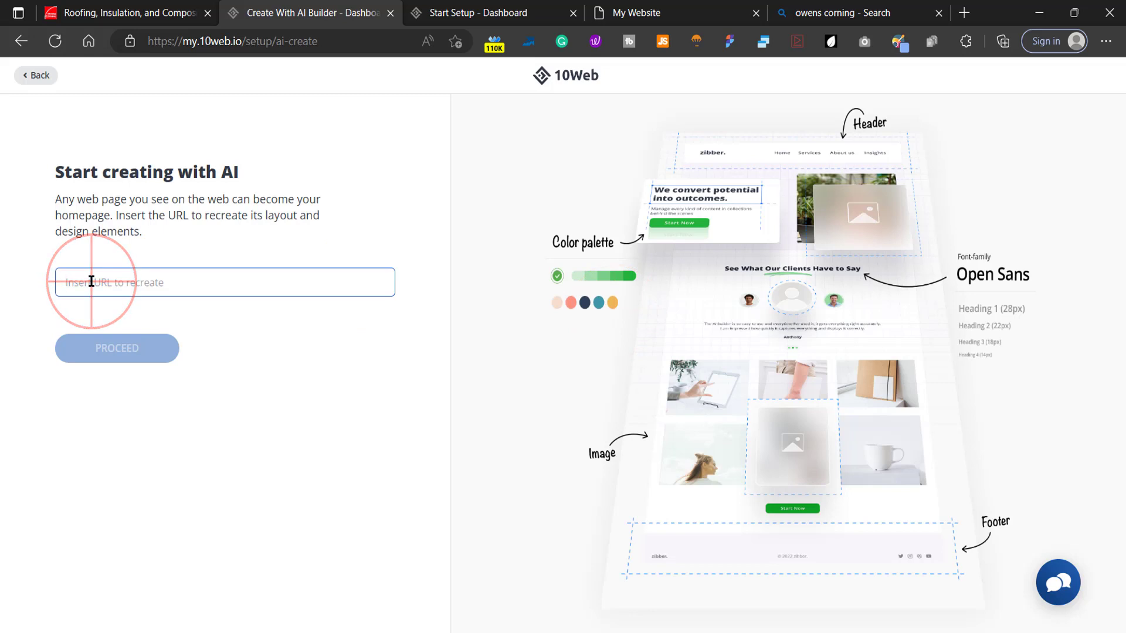
key(ctrl+v)
click(332, 379)
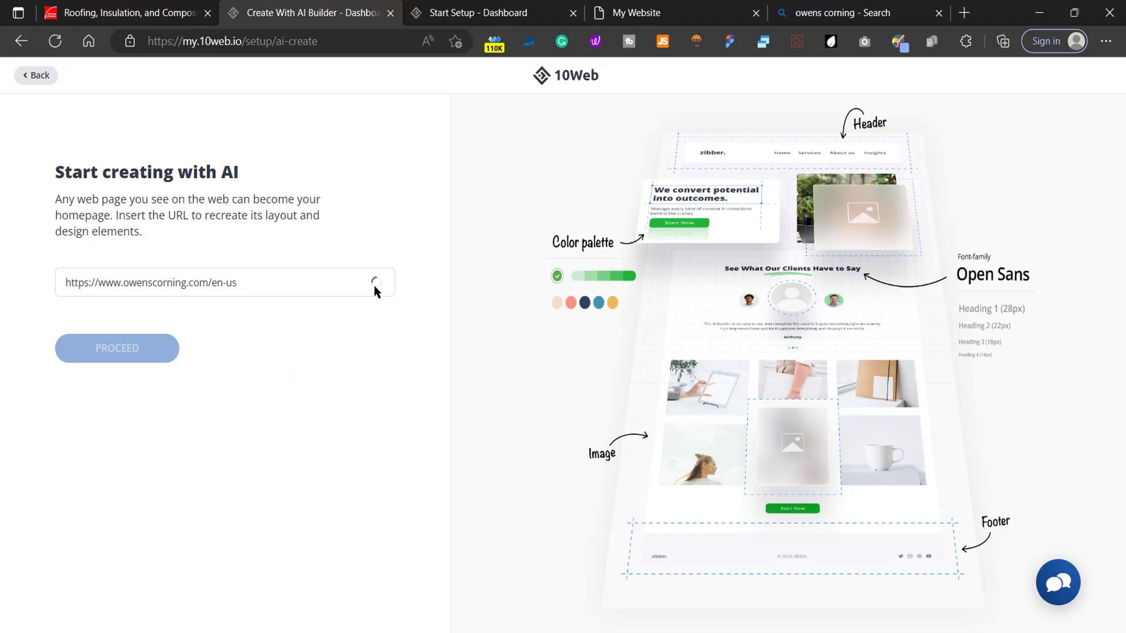
click(322, 323)
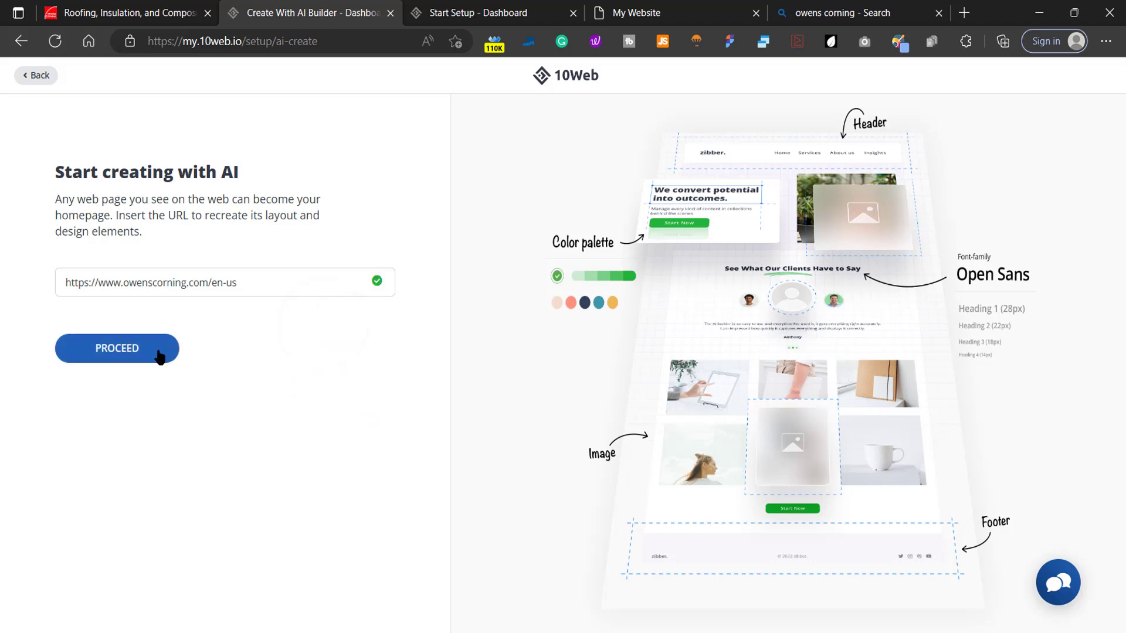
click(106, 351)
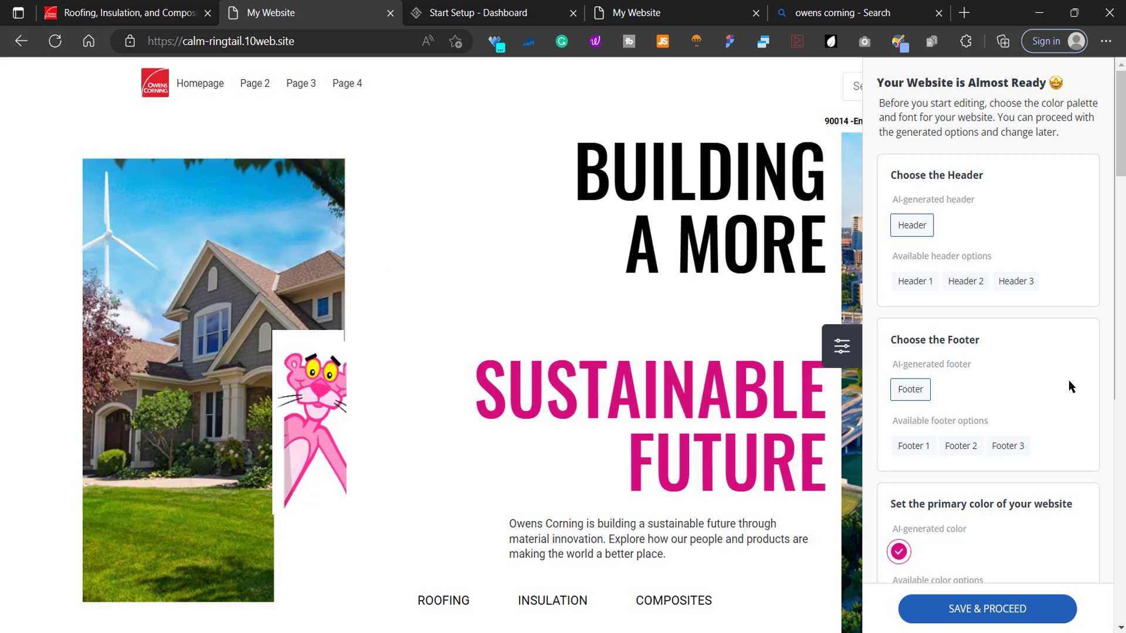
Close the website setup panel and inspect the recreated hero and banner text
click(847, 334)
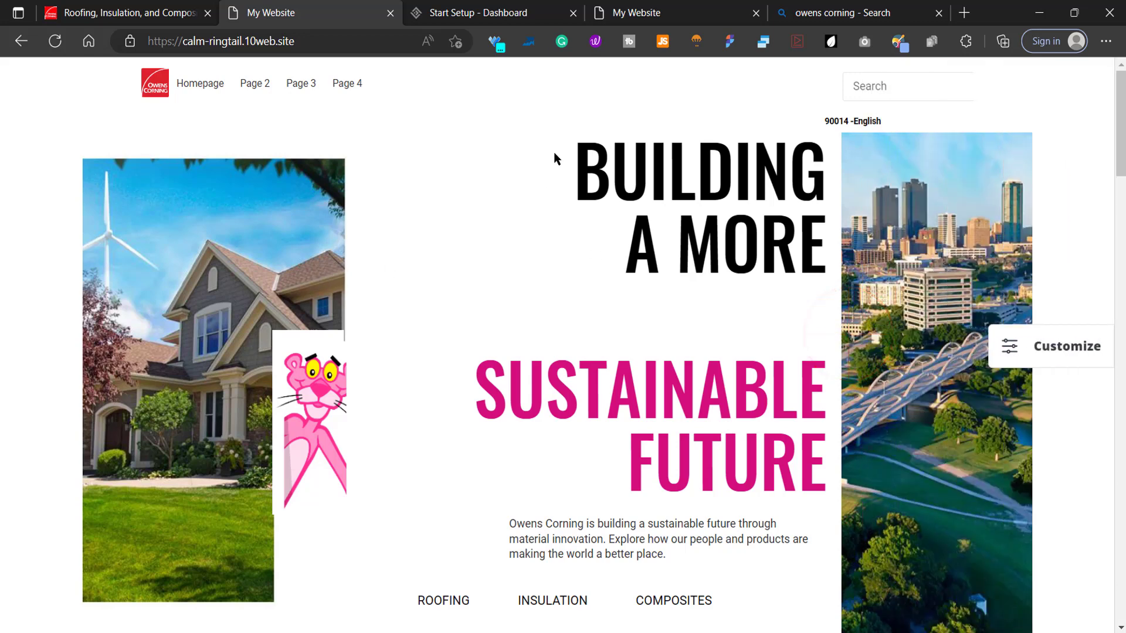
drag(554, 153, 793, 441)
scroll(748, 418, down, 8)
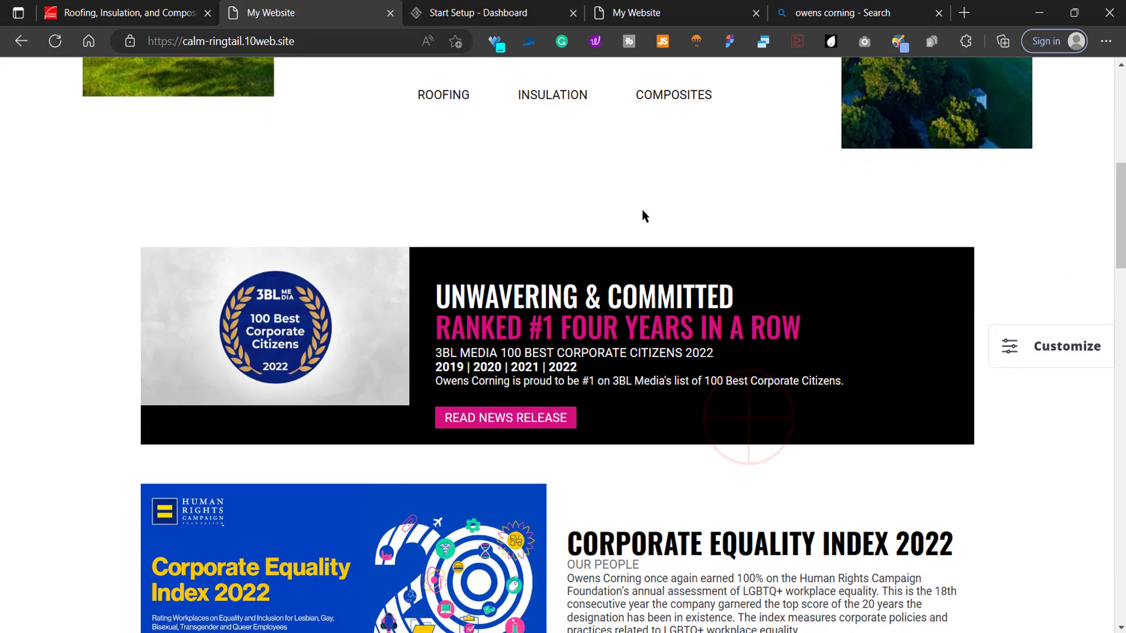
drag(563, 204, 590, 348)
click(43, 202)
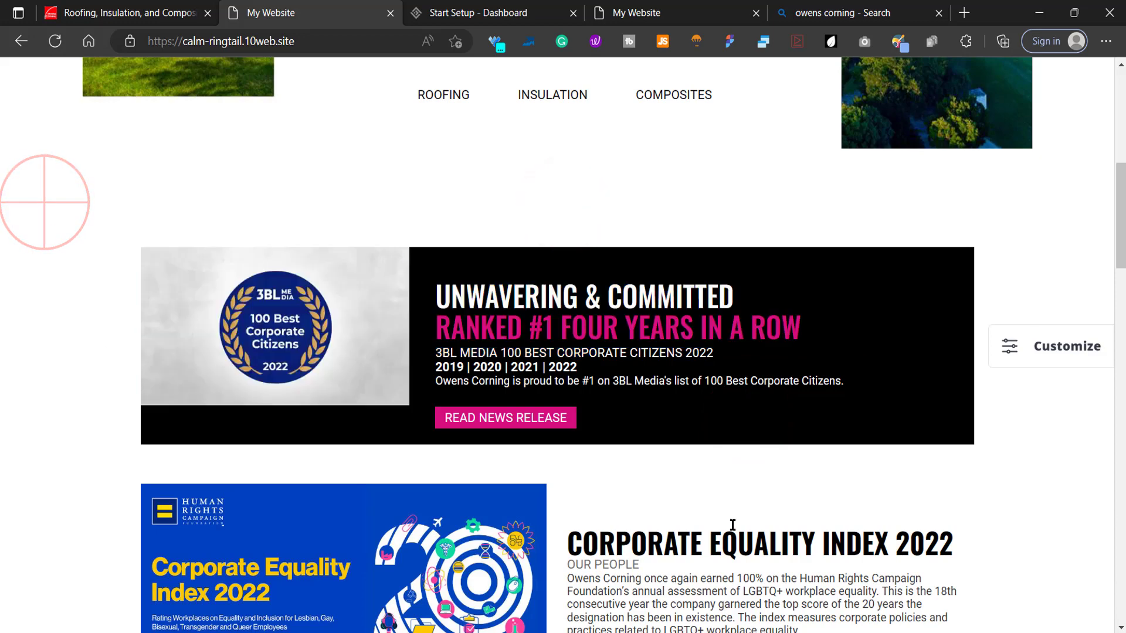
scroll(733, 291, down, 8)
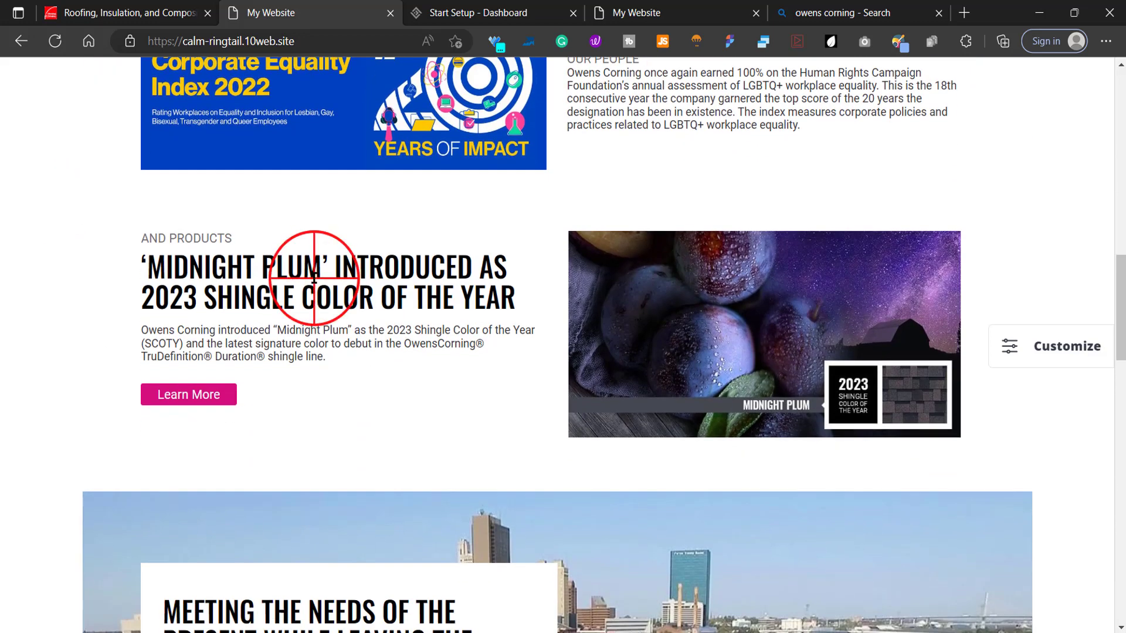
Inspect the Midnight Plum heading and paragraph and the sustainability section heading
triple_click(312, 275)
click(227, 347)
triple_click(227, 347)
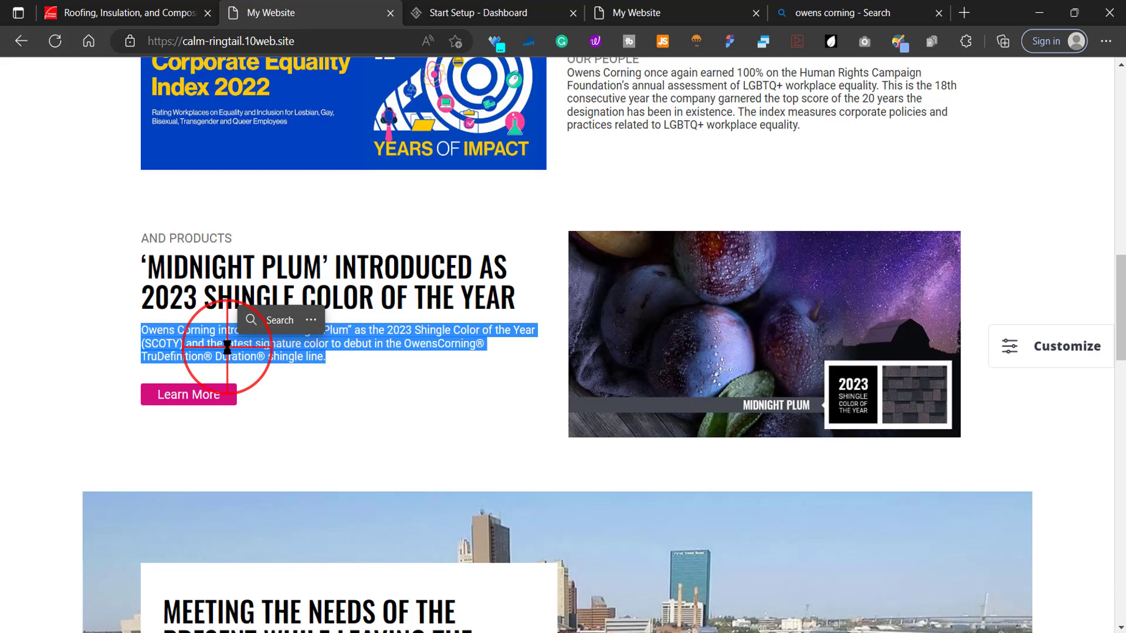
triple_click(443, 291)
scroll(366, 350, down, 8)
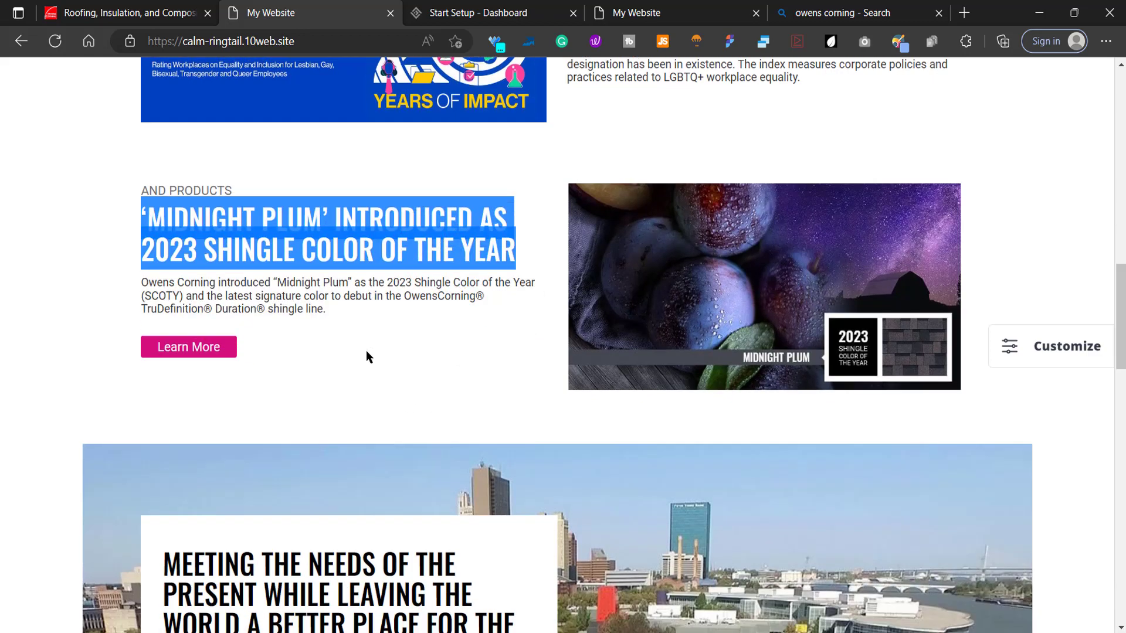
click(341, 142)
triple_click(341, 142)
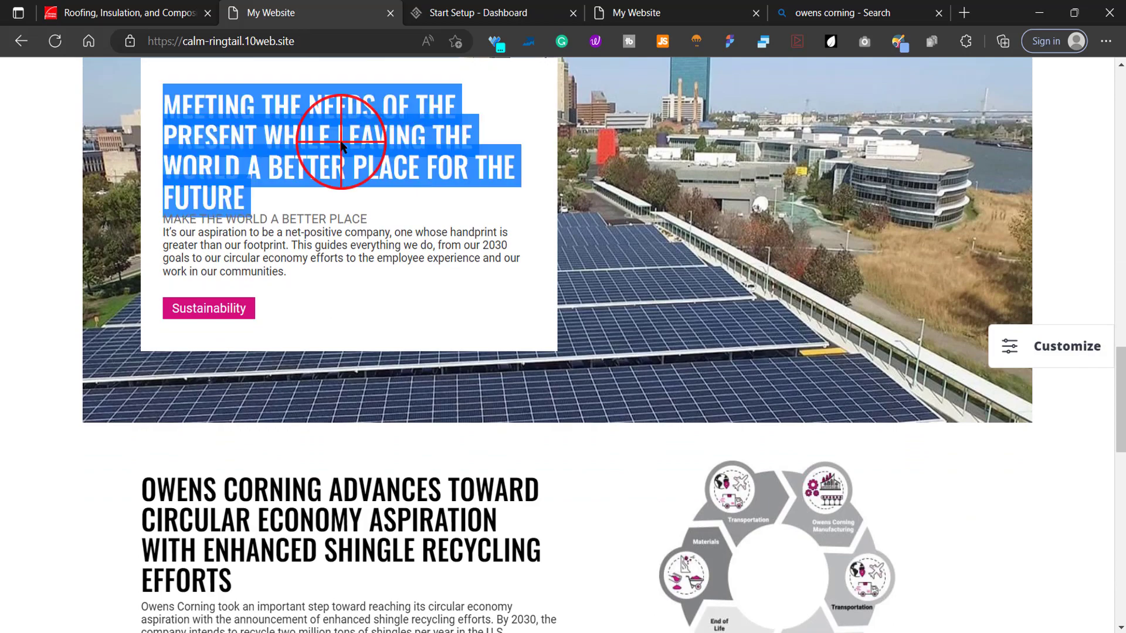
click(296, 252)
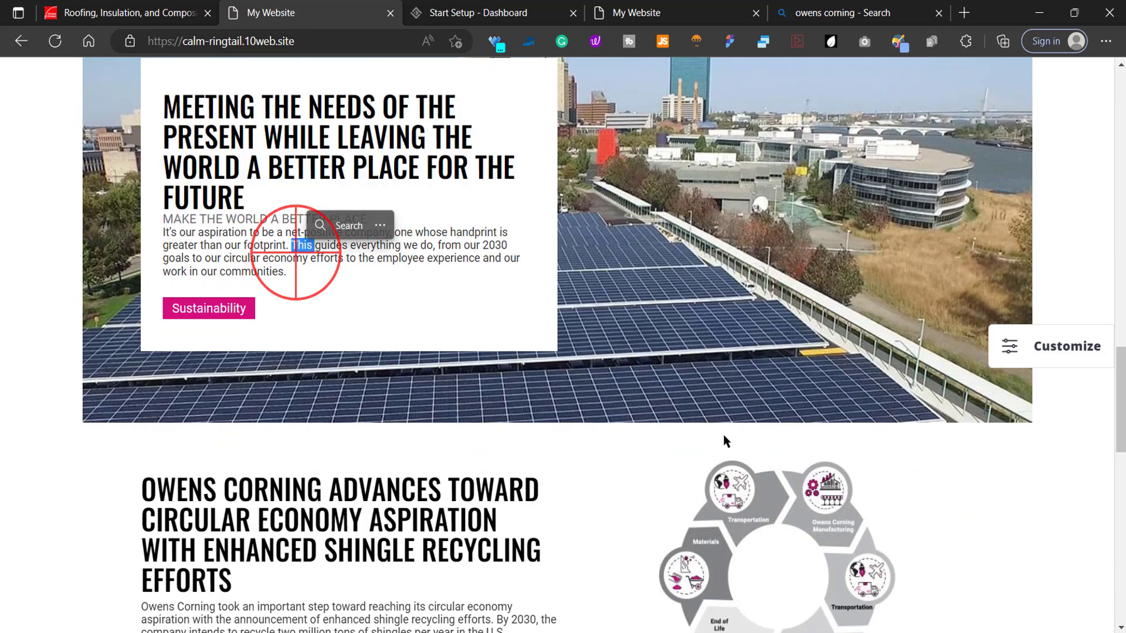
scroll(725, 441, down, 11)
scroll(736, 433, up, 5)
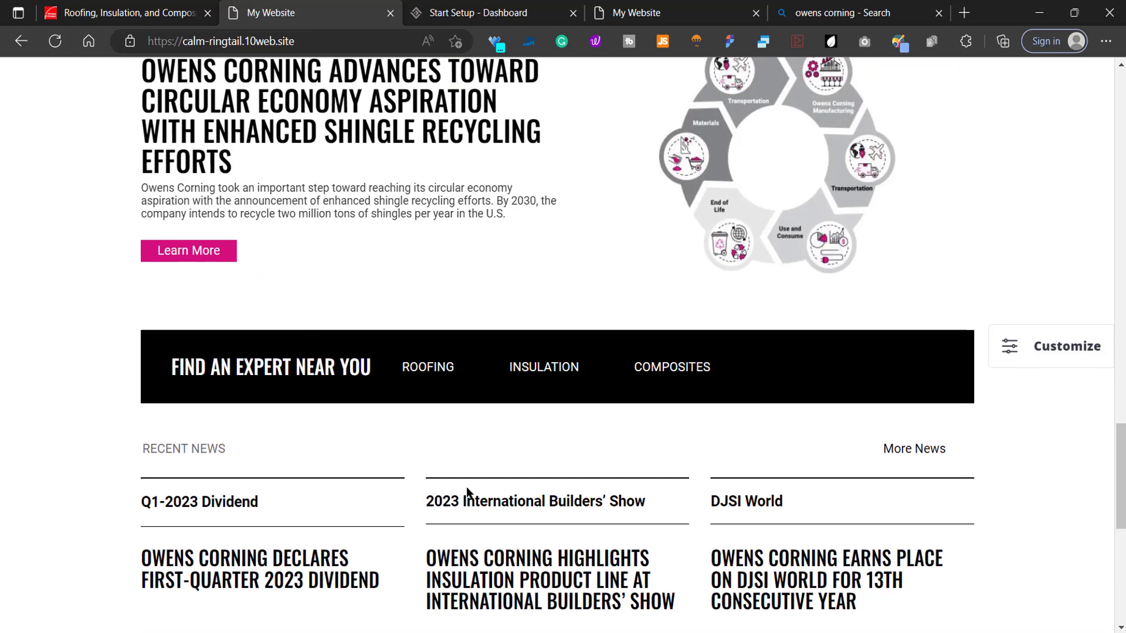
scroll(743, 441, up, 20)
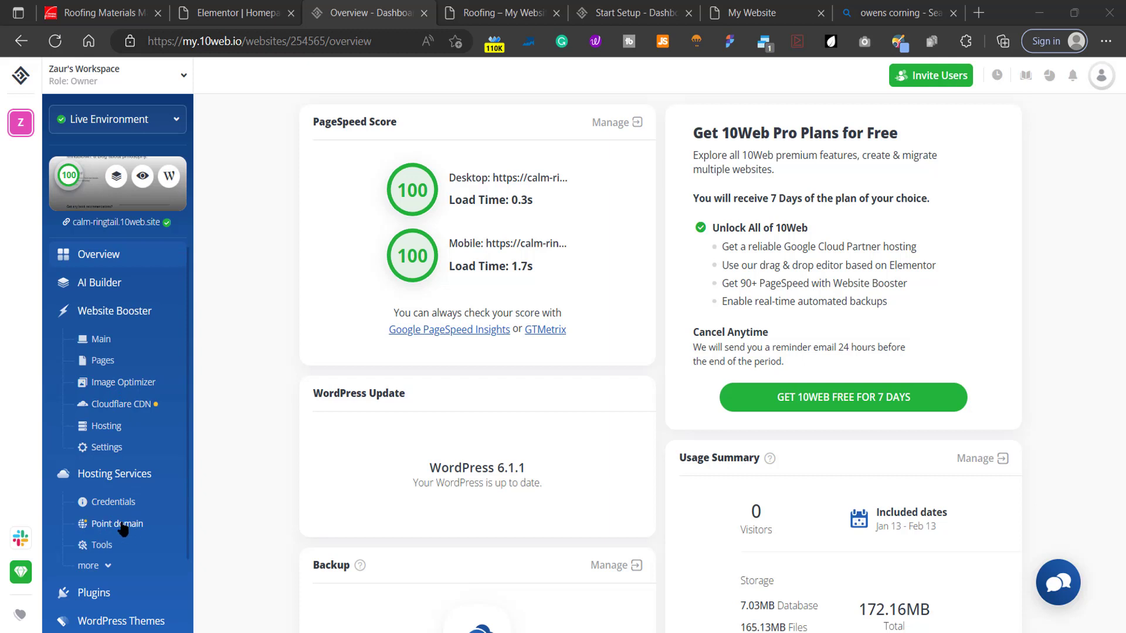
Check the Plugins, Backups and SEO pages, then view the live site at calm-ringtail.10web.site
scroll(123, 530, down, 2)
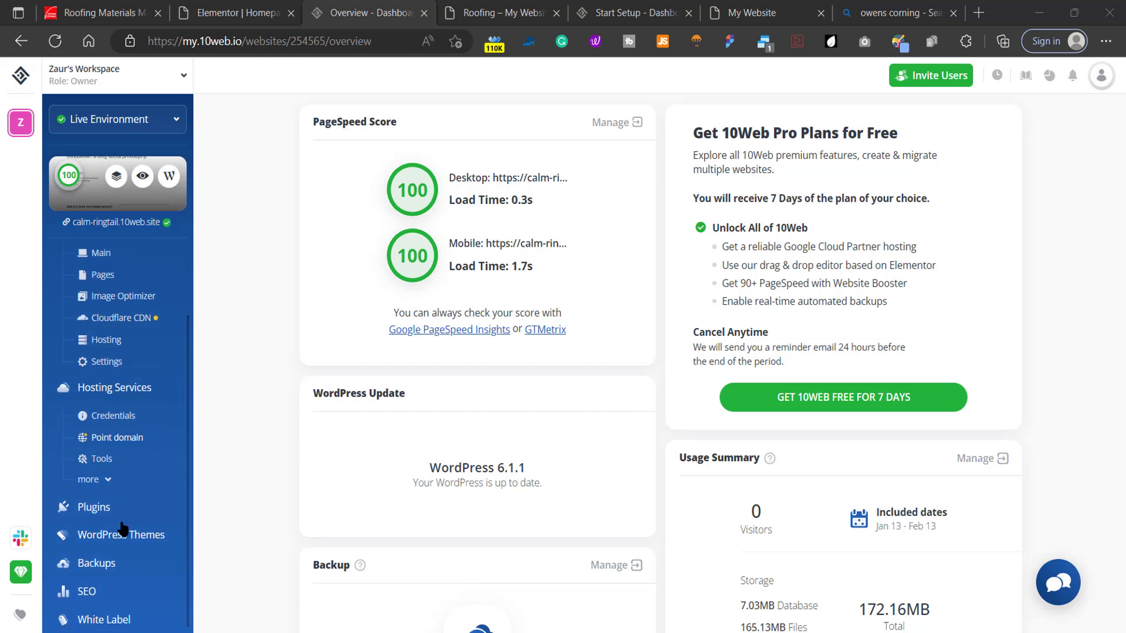
click(94, 509)
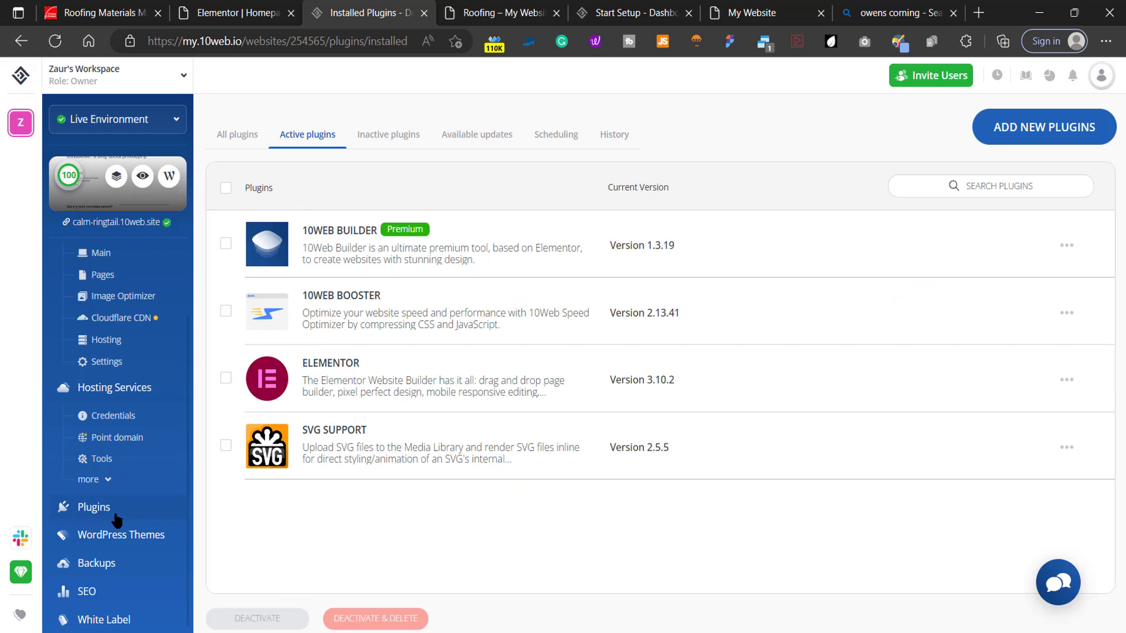
click(93, 566)
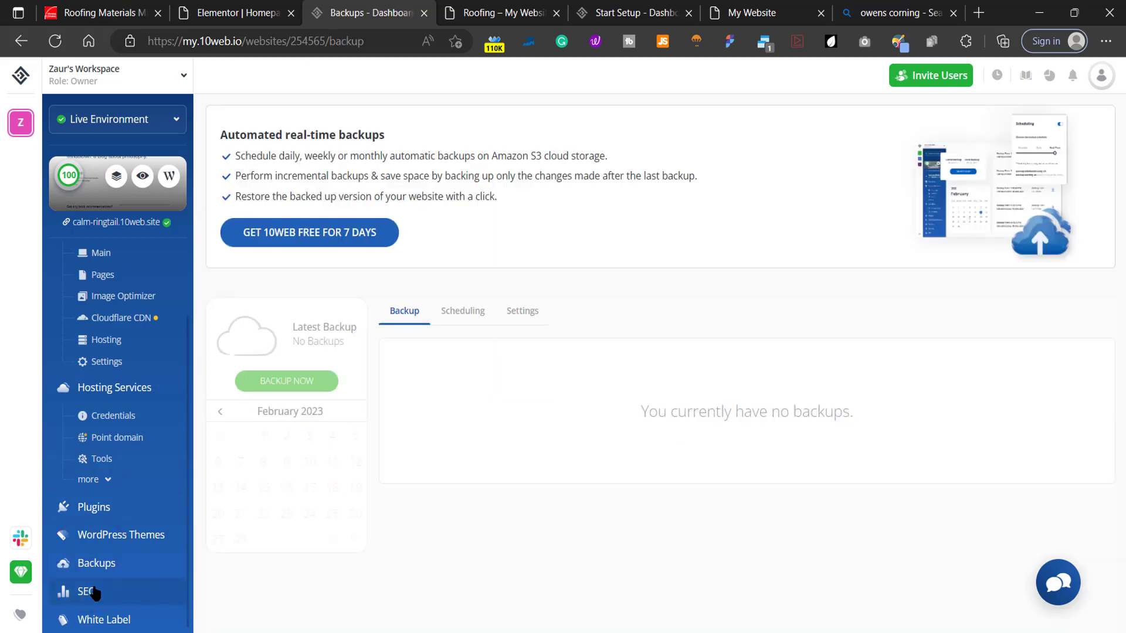
click(94, 592)
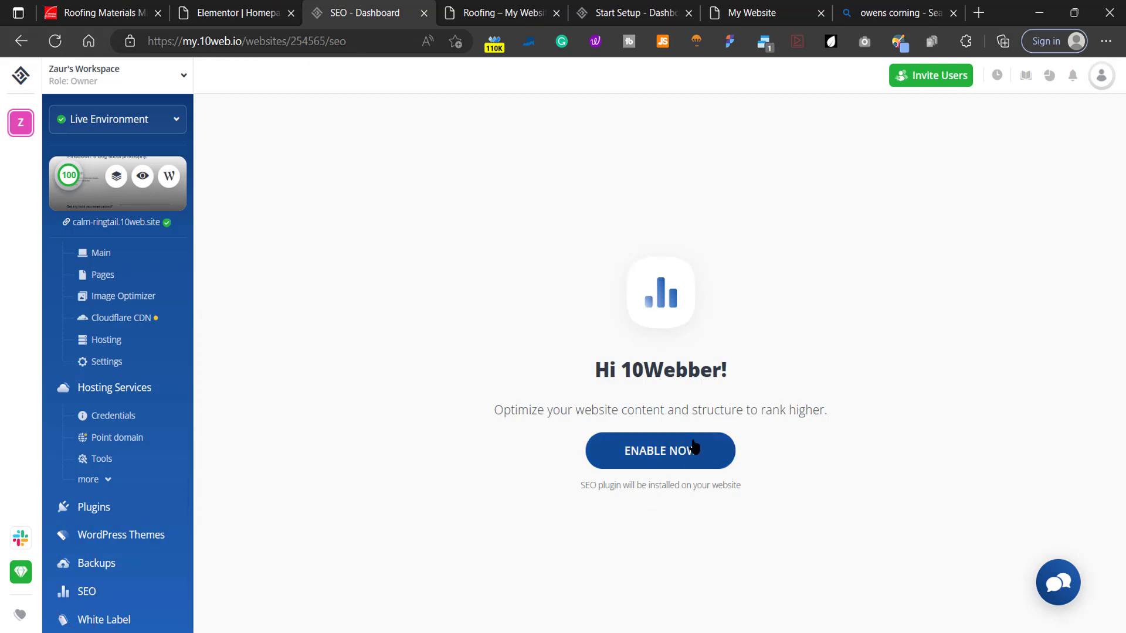
triple_click(697, 406)
click(441, 274)
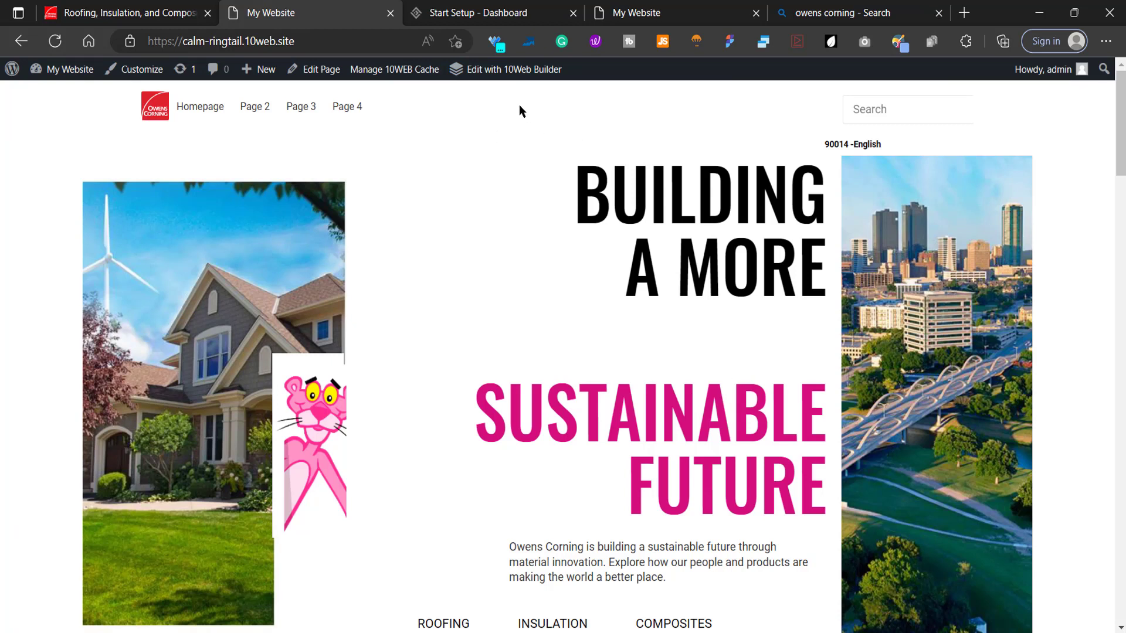
Open the homepage in 10Web Builder, select the 'Building a more sustainable future' heading, and scroll the page
click(496, 82)
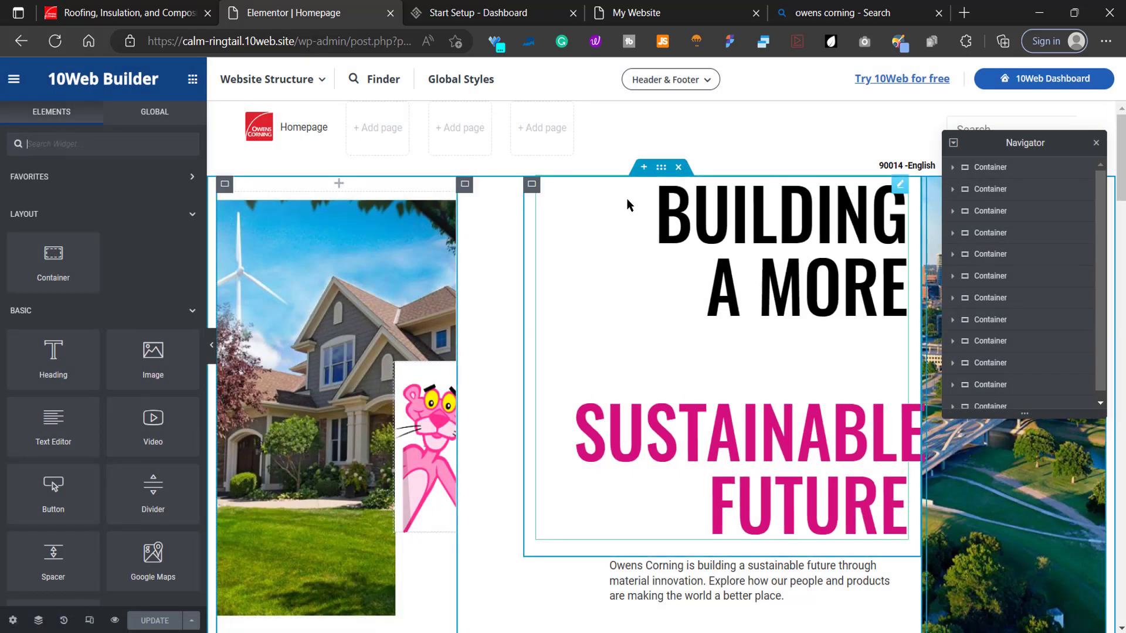
click(674, 221)
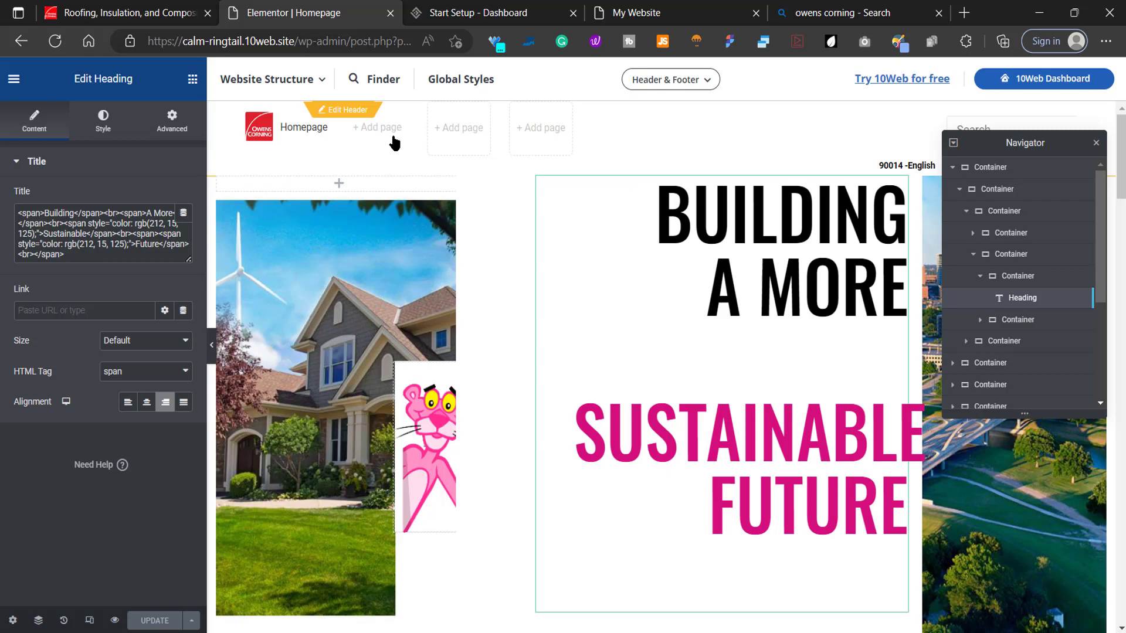
scroll(463, 322, down, 10)
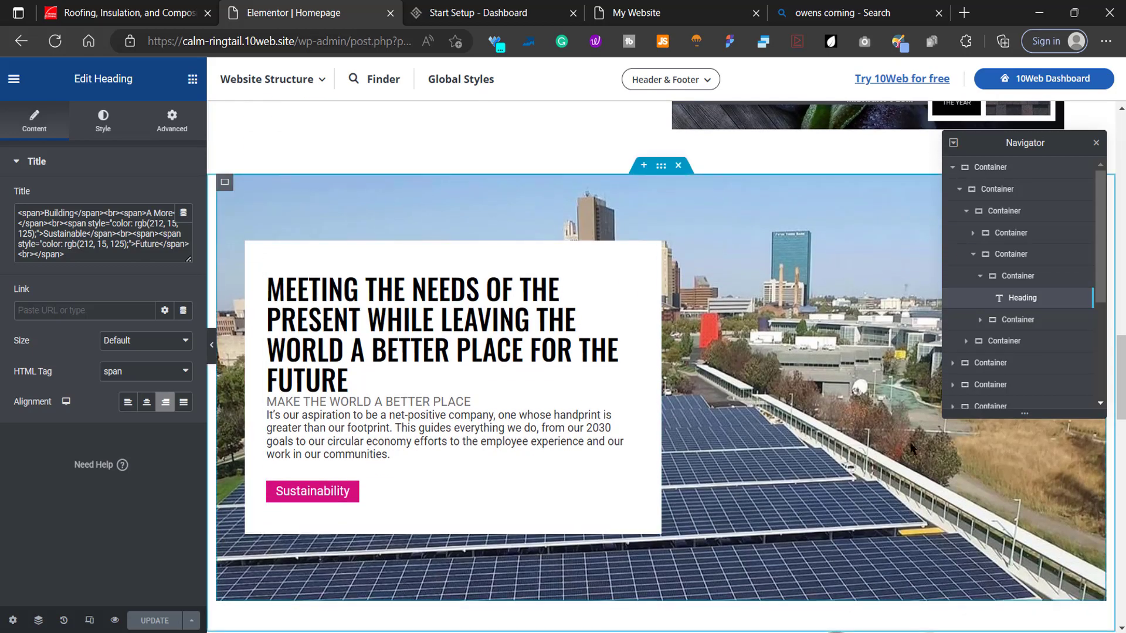
scroll(532, 378, down, 5)
key(Home)
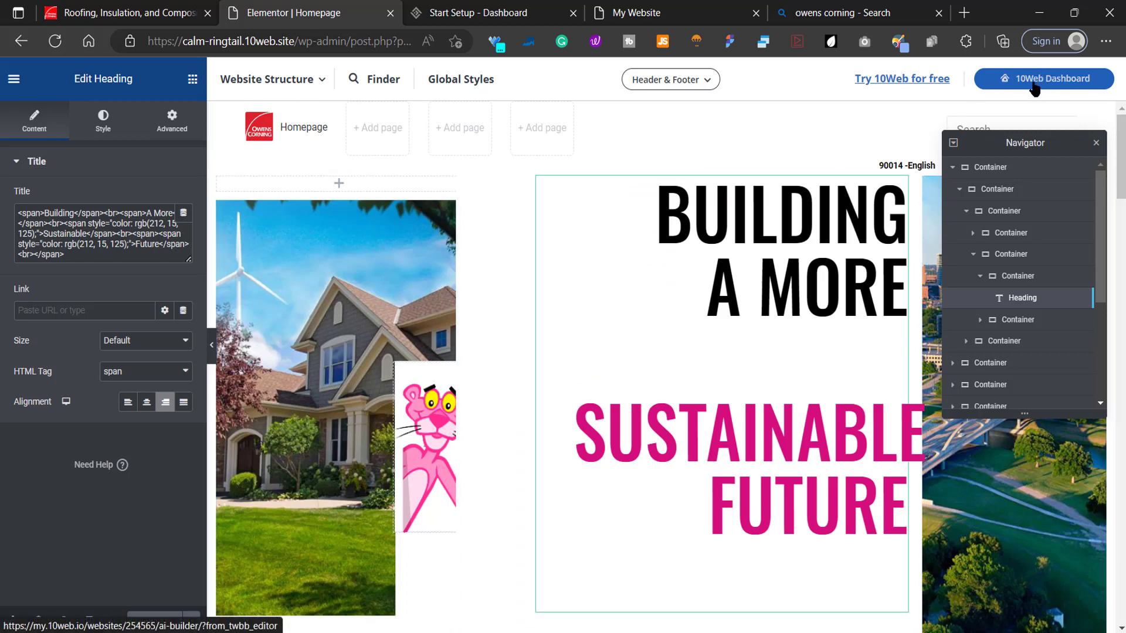
From the AI Builder dashboard, add a new page using AI recreation
click(1034, 88)
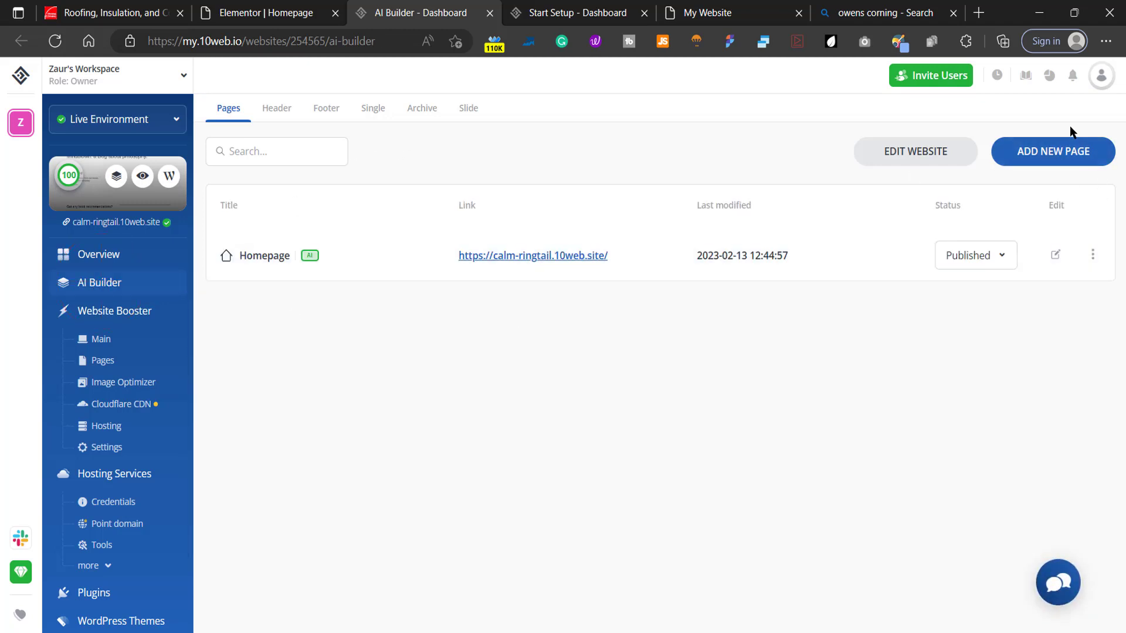
click(1077, 153)
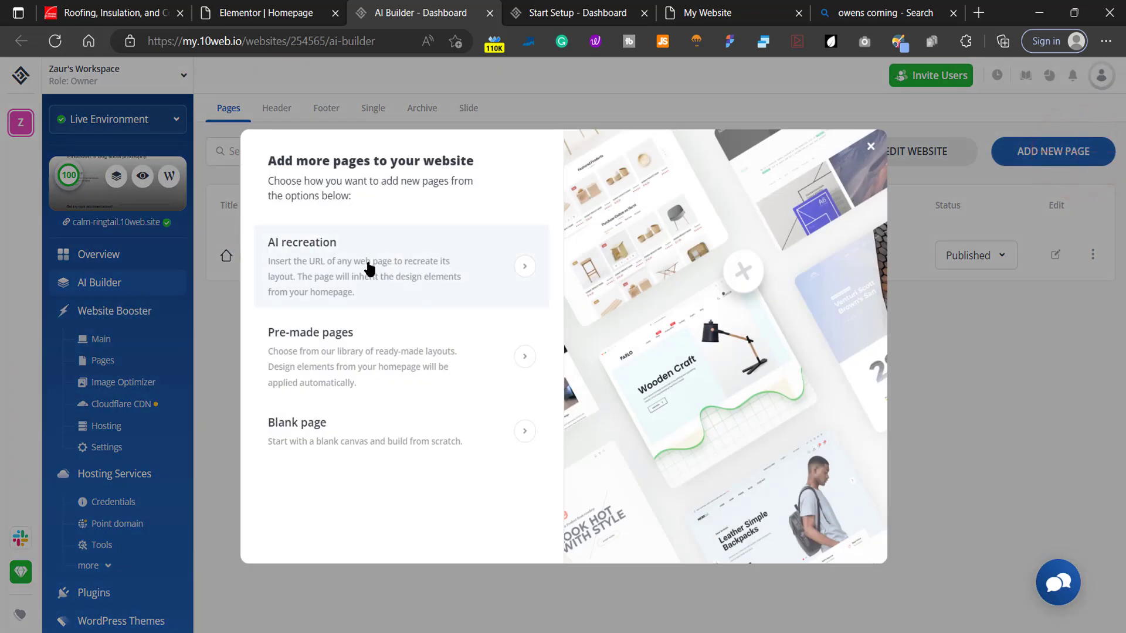
click(350, 262)
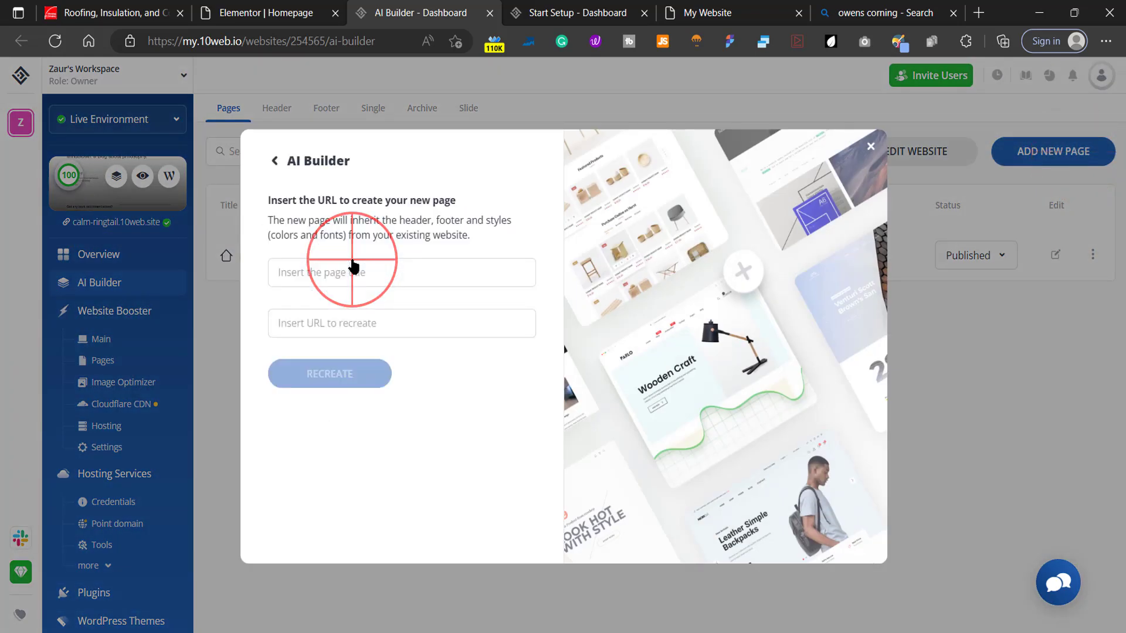
Open the Owens Corning Roofing page from the homepage footer and scroll through it
click(98, 6)
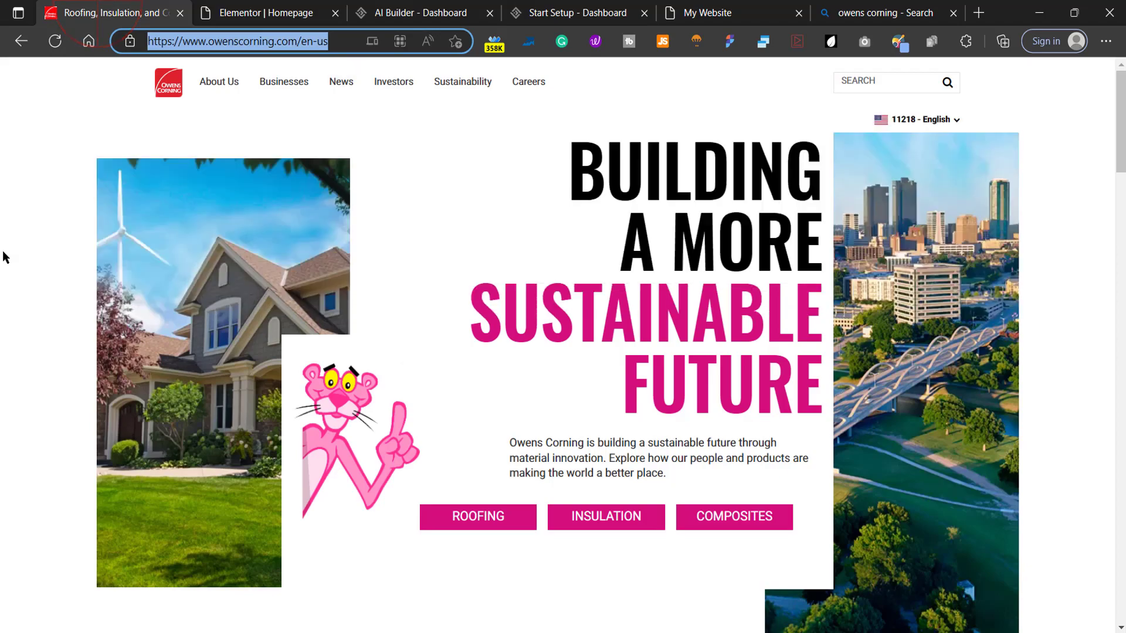
scroll(624, 336, down, 20)
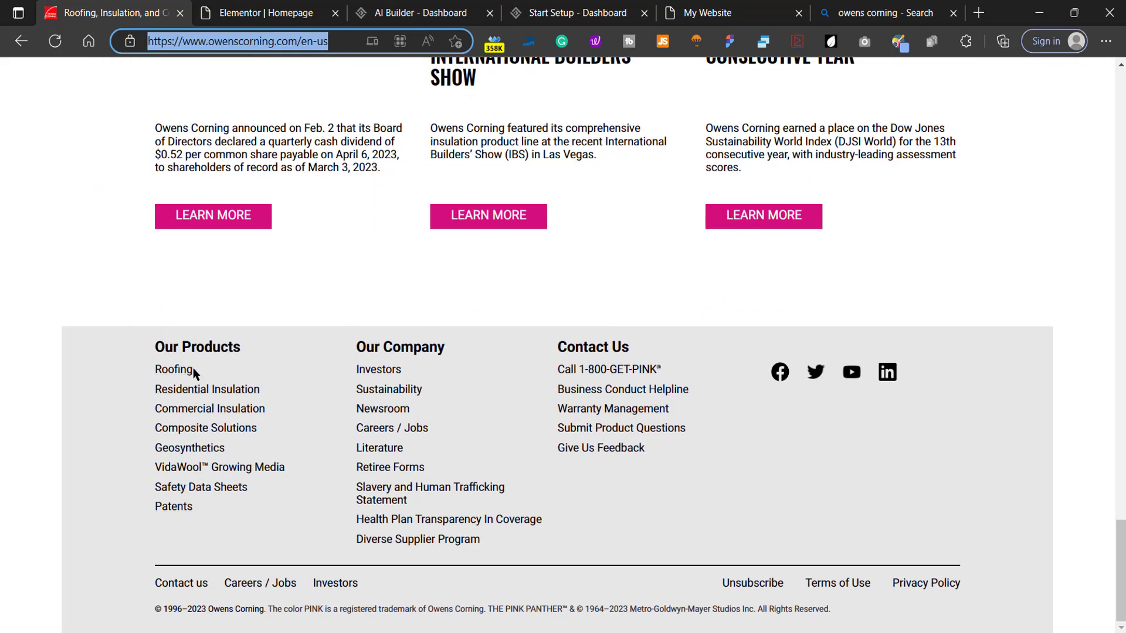
click(167, 370)
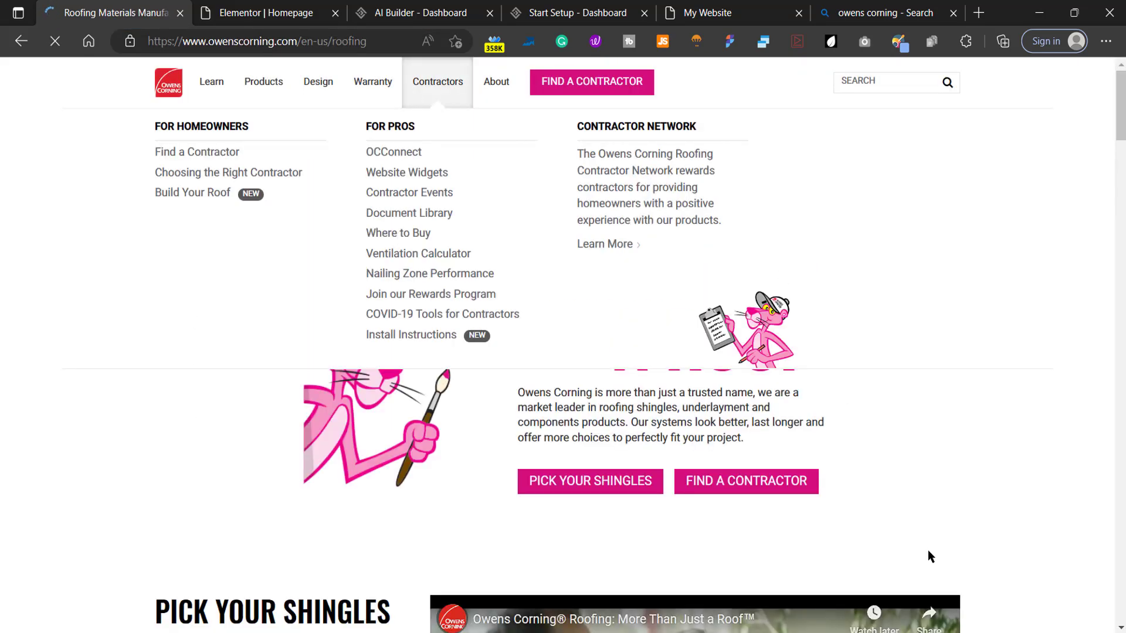
scroll(776, 298, down, 20)
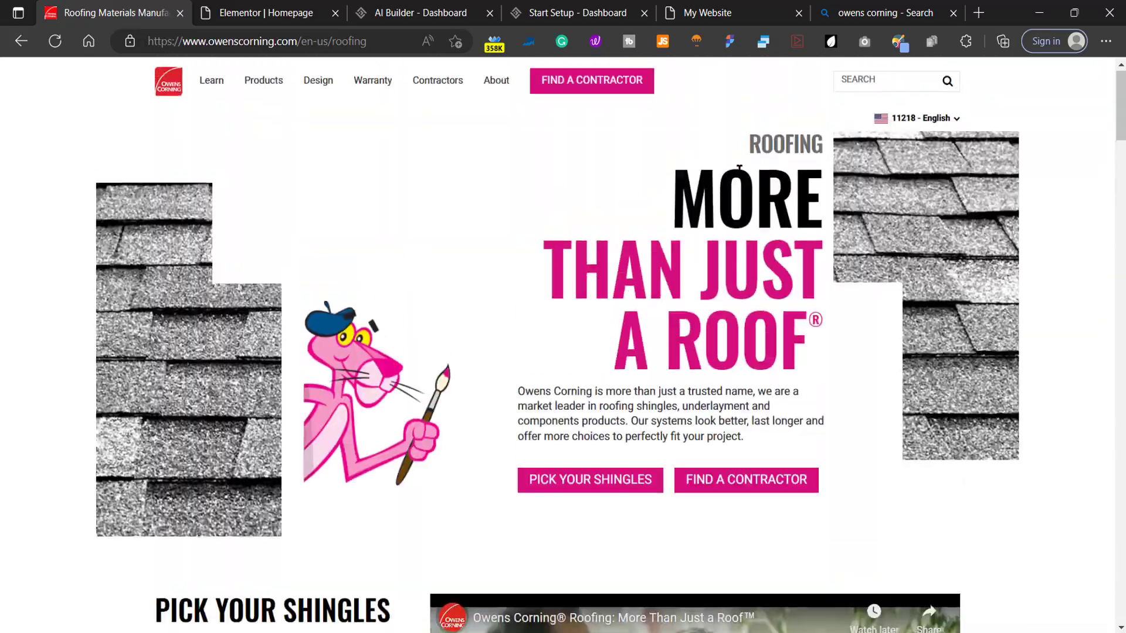
scroll(740, 175, down, 18)
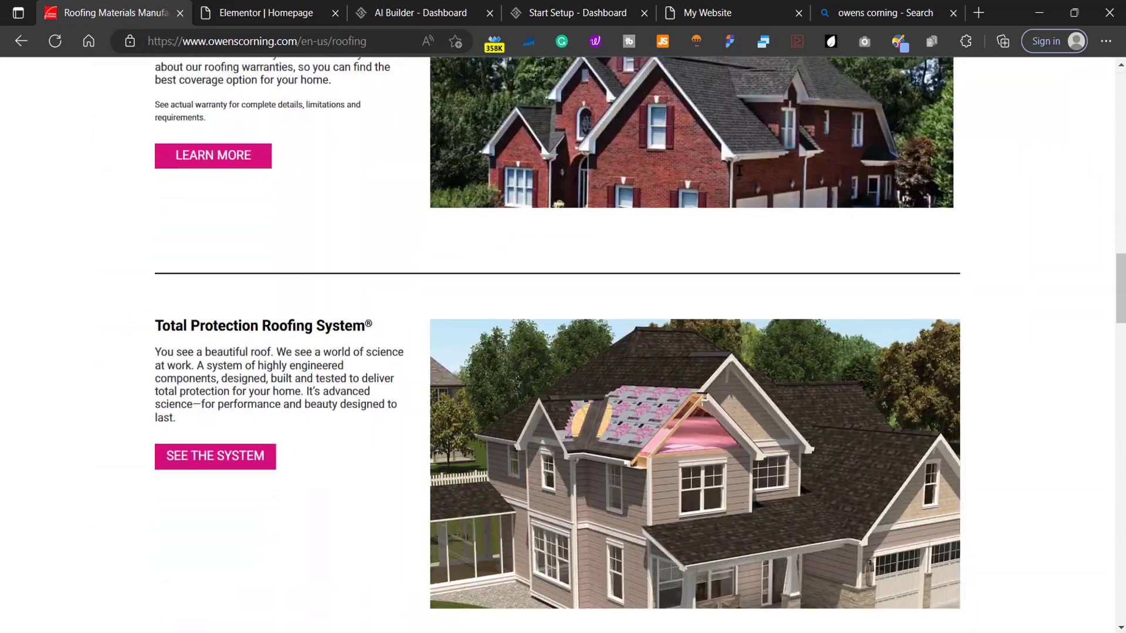
scroll(740, 175, down, 20)
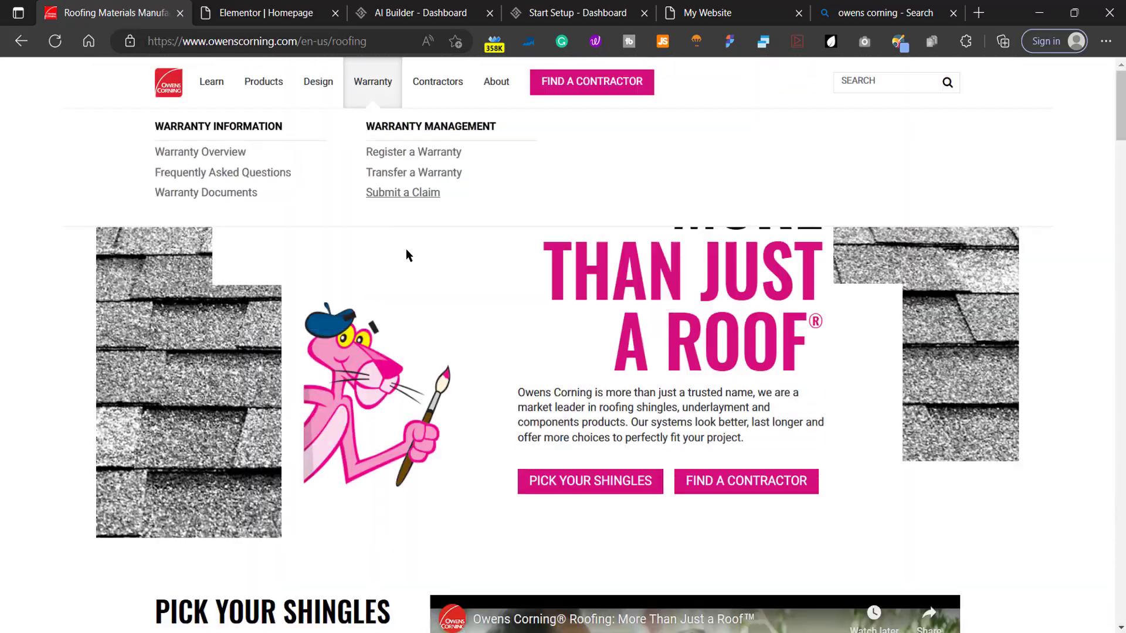
scroll(405, 251, down, 9)
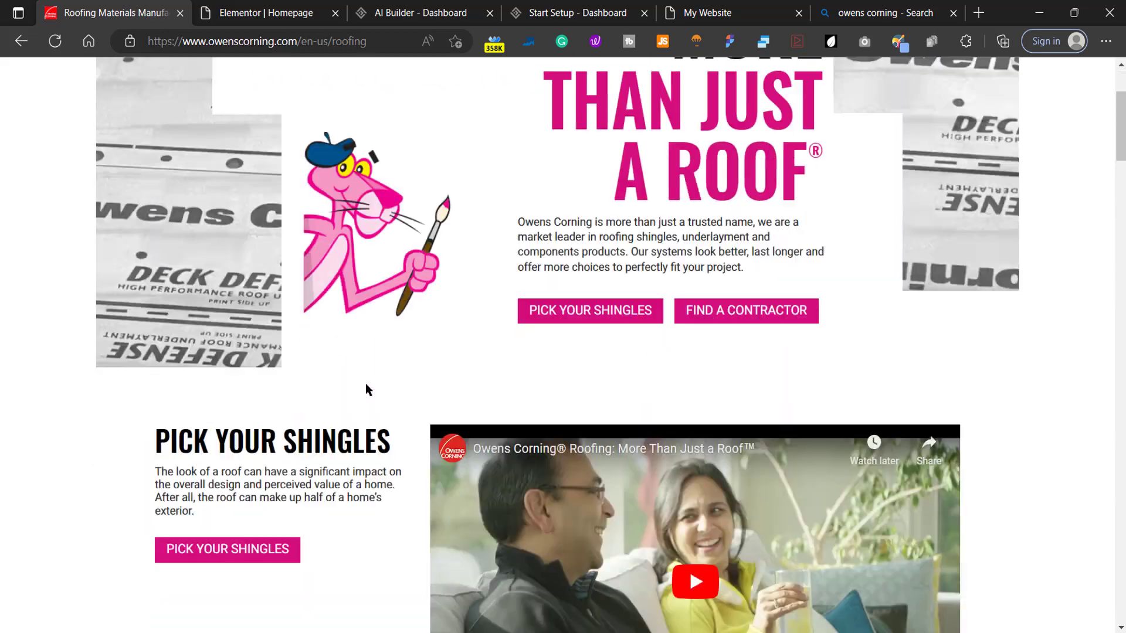
Copy the Roofing page's web address (/en-us/roofing)
click(267, 44)
right_click(269, 51)
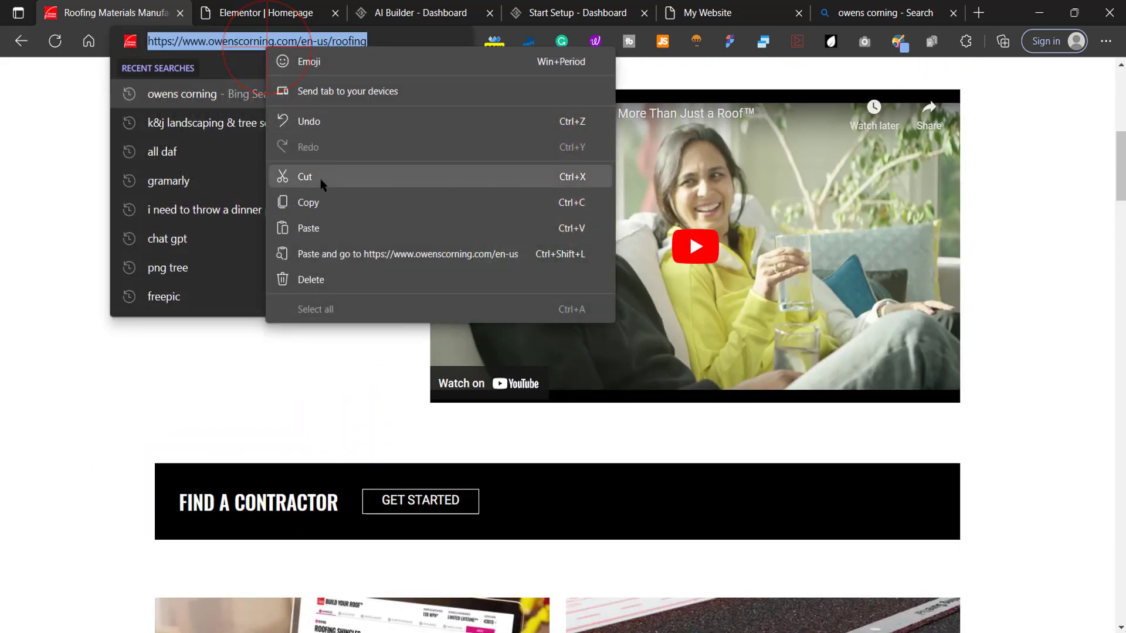
click(321, 196)
Recreate a new page titled 'Roofing' from the copied Owens Corning roofing URL
click(302, 10)
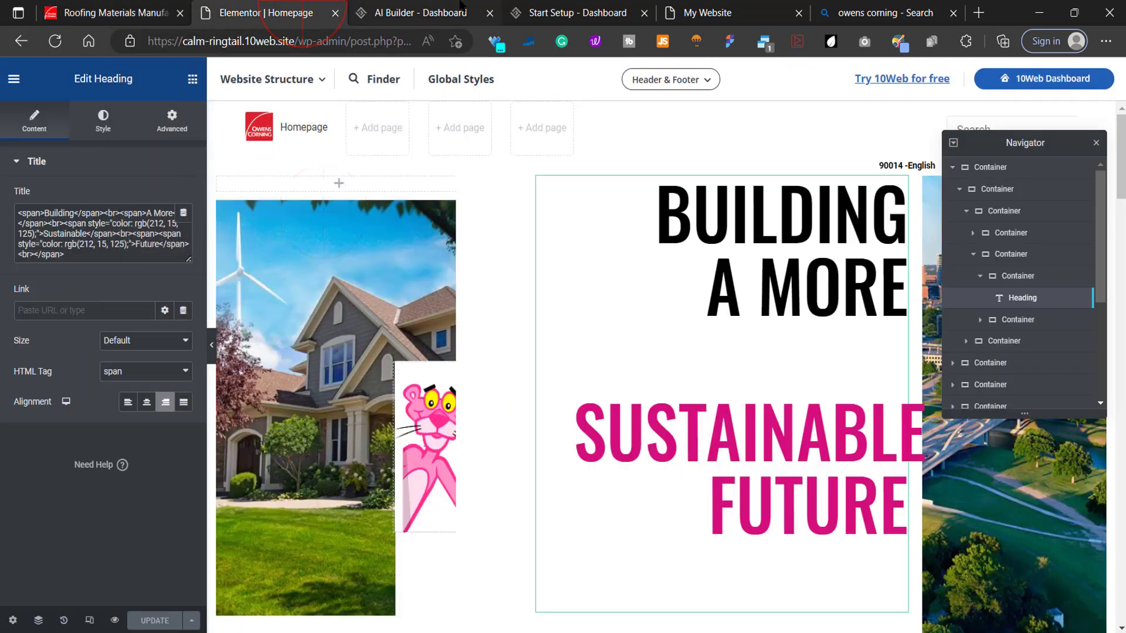
click(460, 12)
click(320, 275)
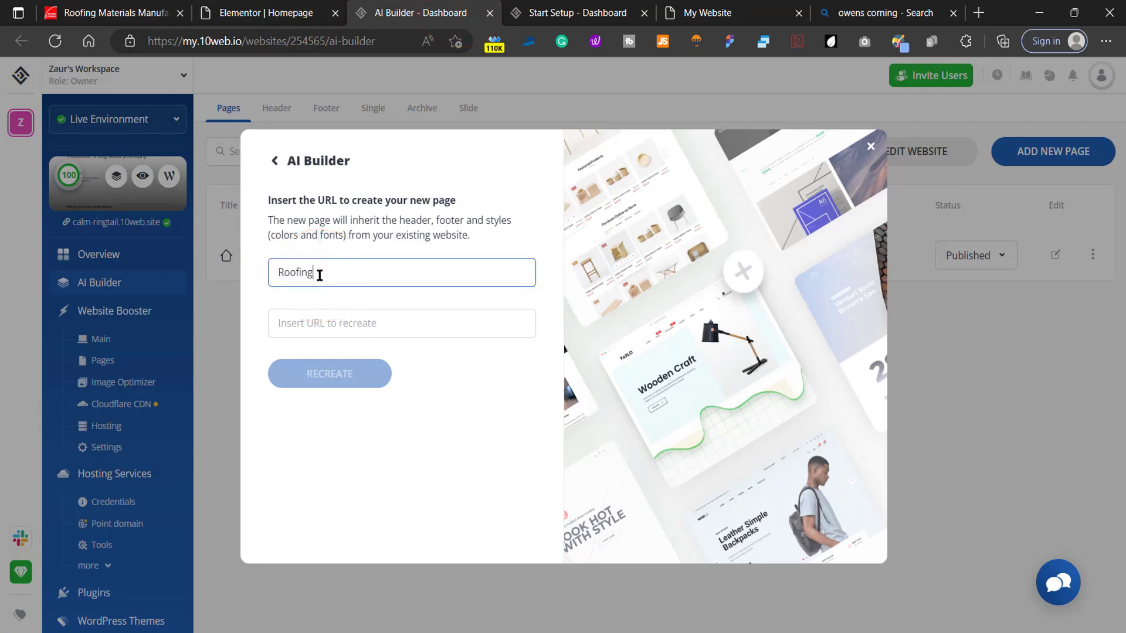
click(326, 316)
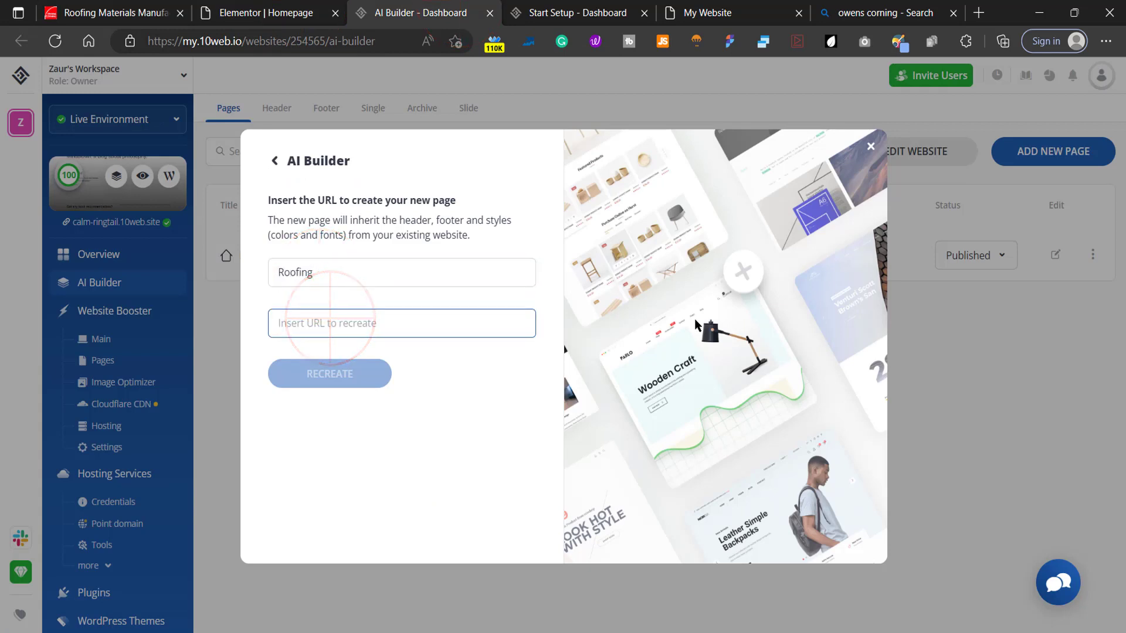
key(ctrl+v)
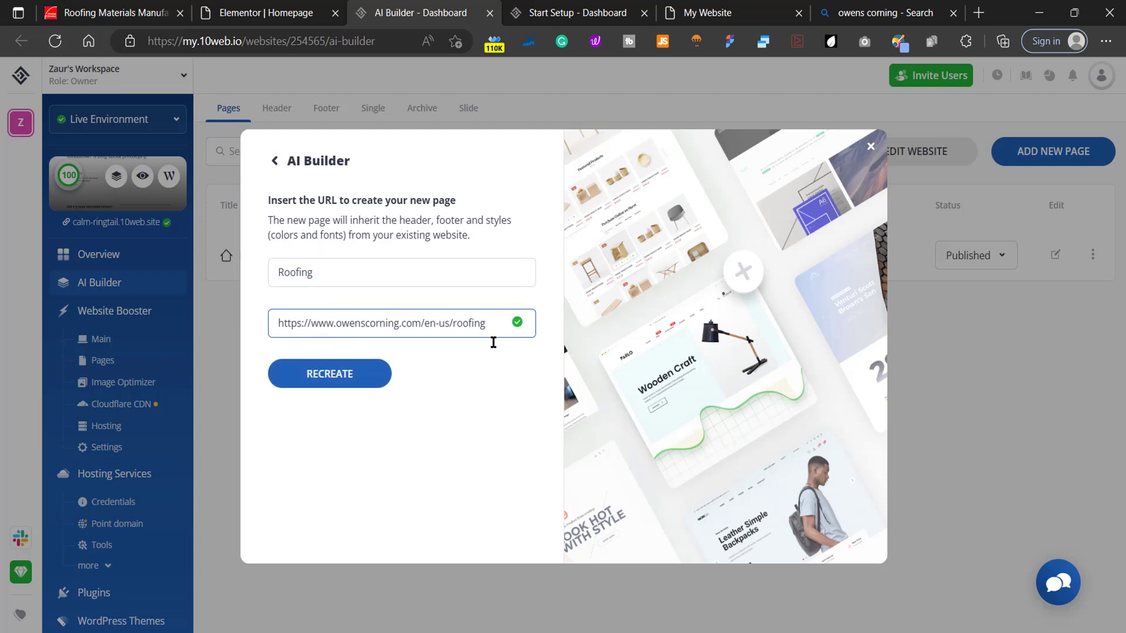
click(478, 384)
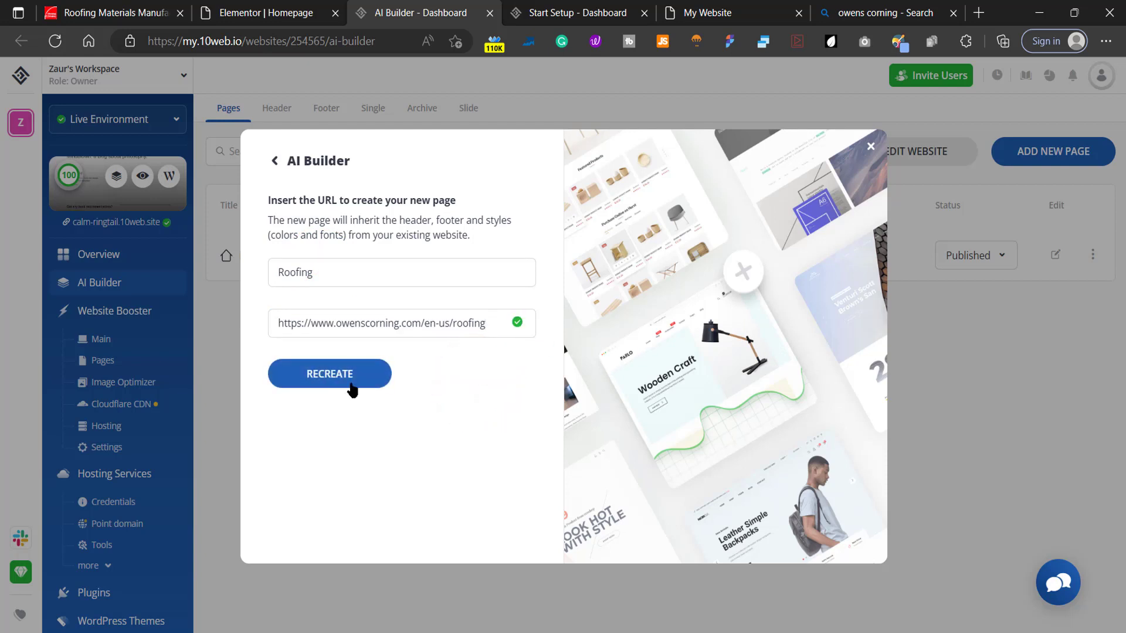
click(335, 373)
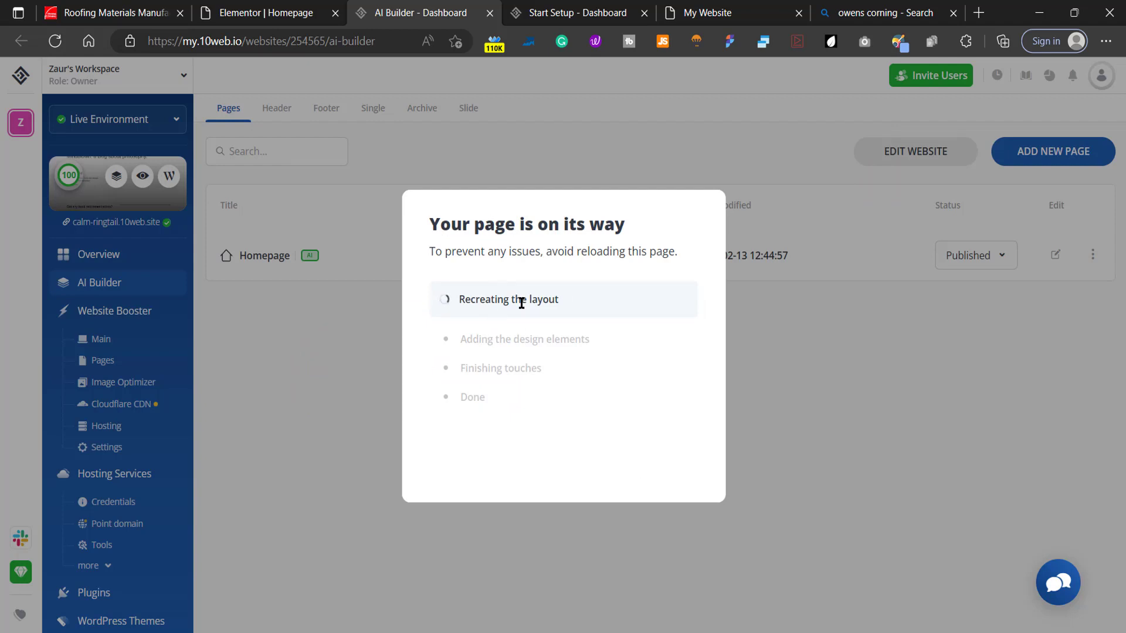
Scroll the homepage in the Elementor editor while the Roofing page generates
click(334, 6)
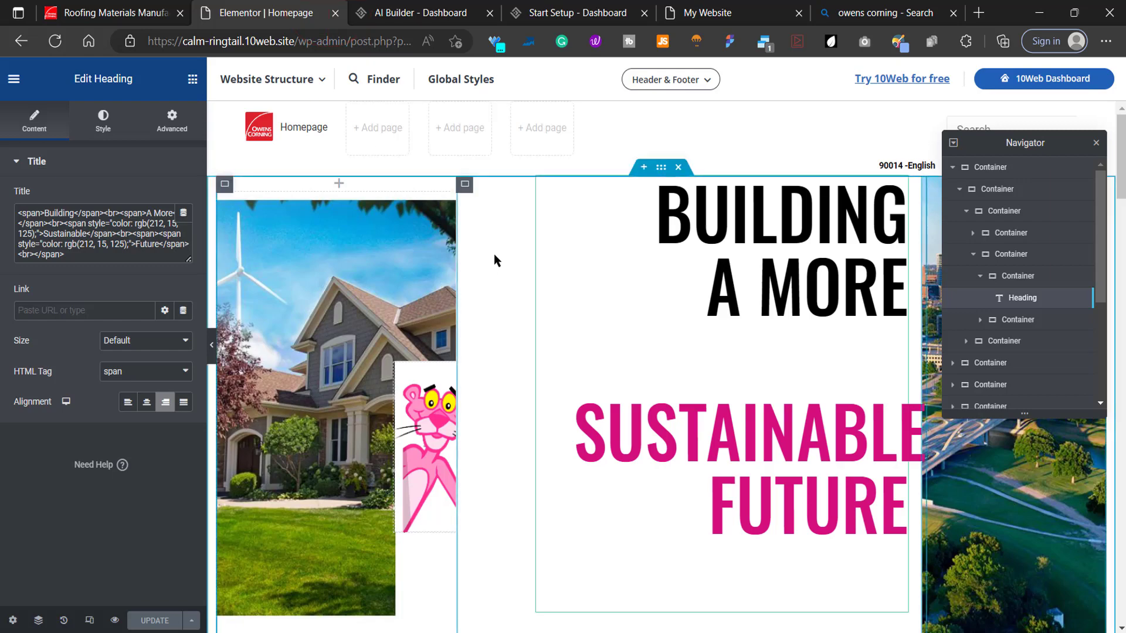
scroll(580, 434, down, 8)
scroll(579, 435, up, 6)
scroll(579, 435, up, 2)
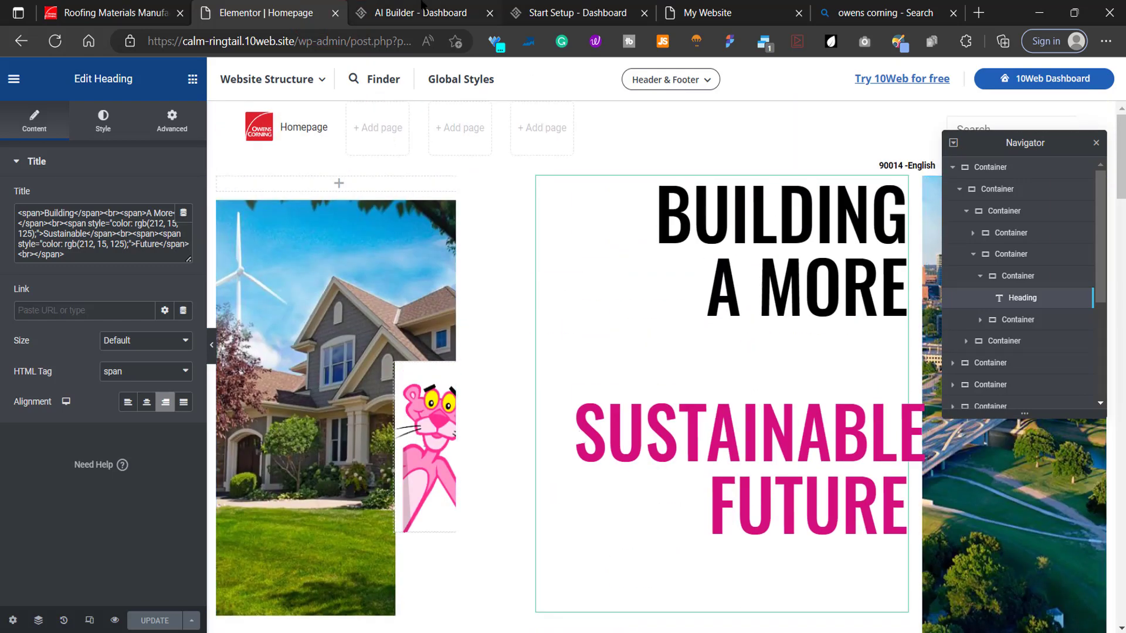
Return to the AI Builder dashboard and read the Roofing page's generation status and reload warning
click(421, 12)
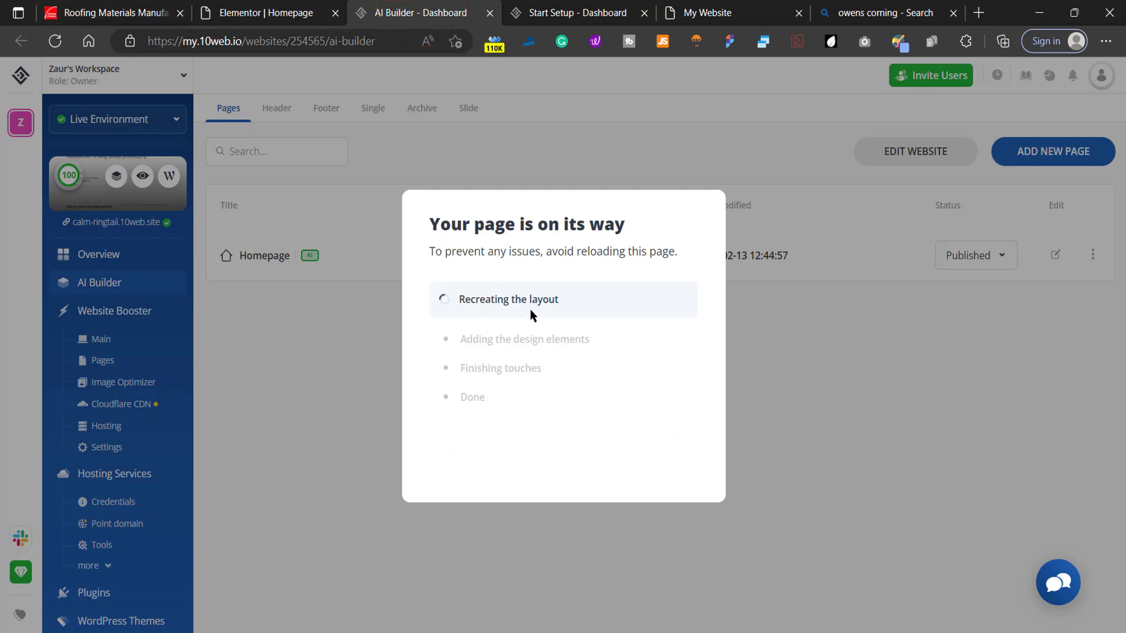
triple_click(547, 302)
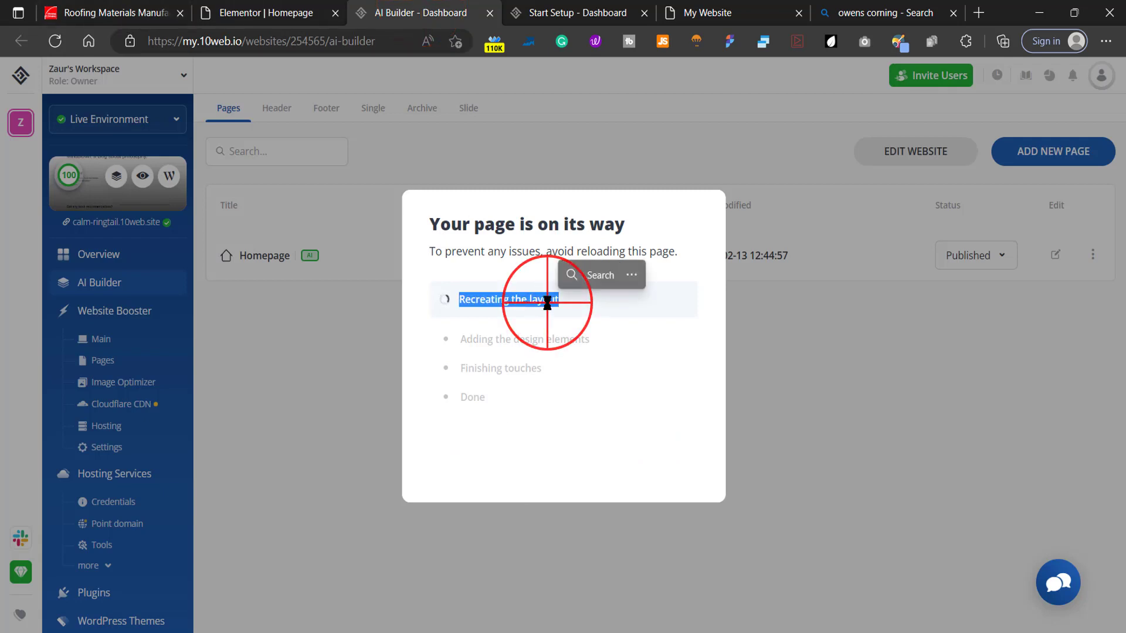
click(528, 251)
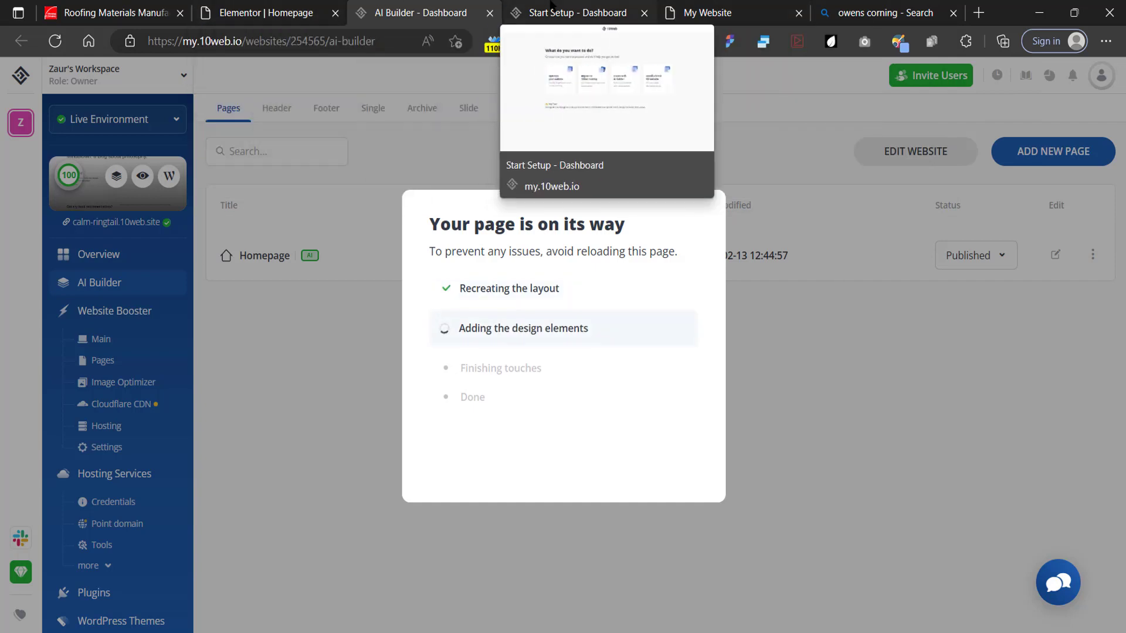
triple_click(504, 254)
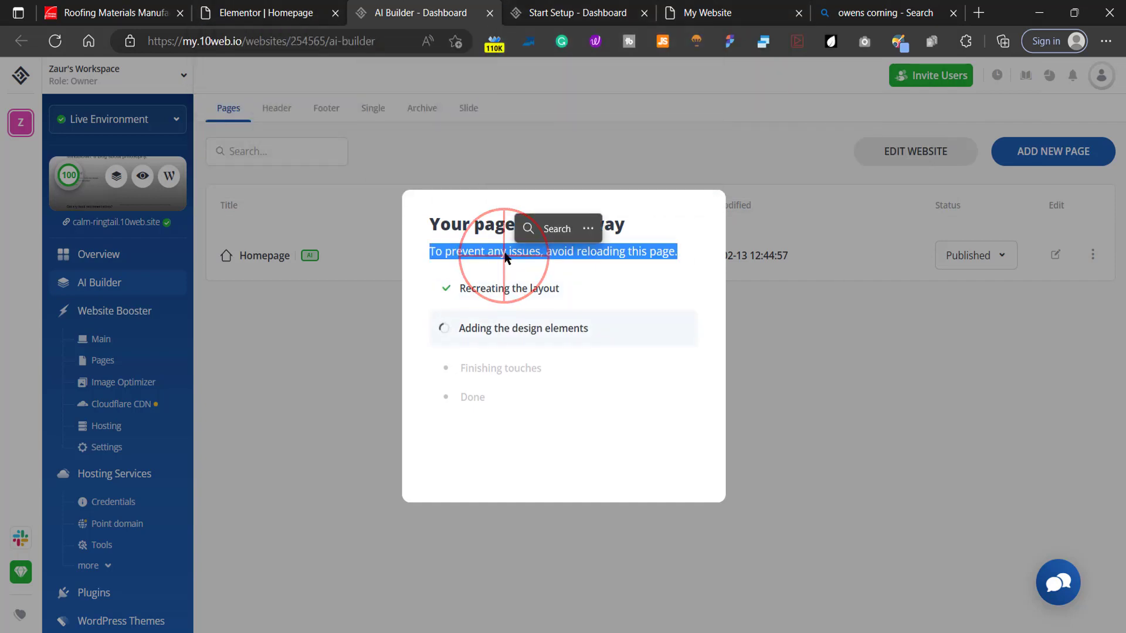
triple_click(504, 254)
triple_click(509, 250)
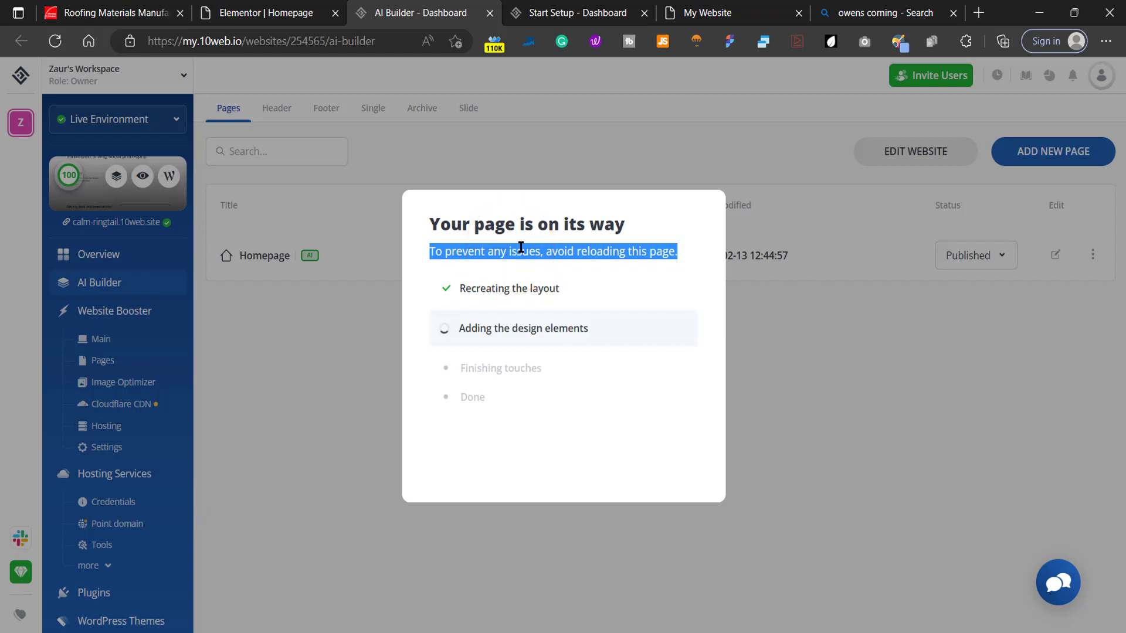
Scroll the recreated homepage in the editor and compare it with the Owens Corning Roofing page
click(610, 6)
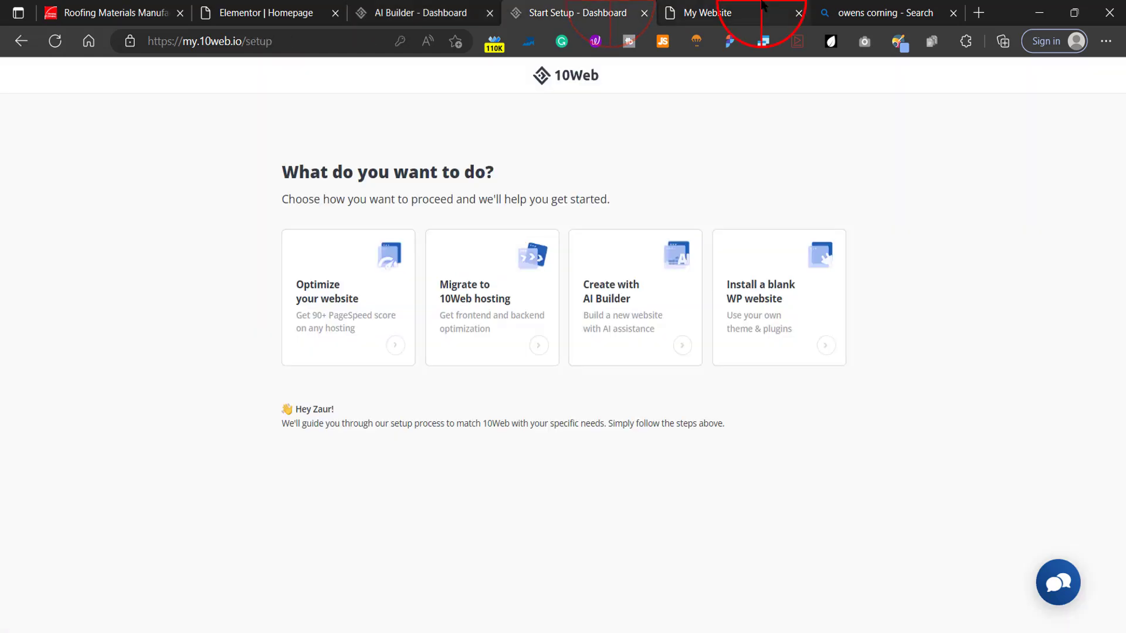
click(765, 11)
click(285, 6)
scroll(466, 411, down, 10)
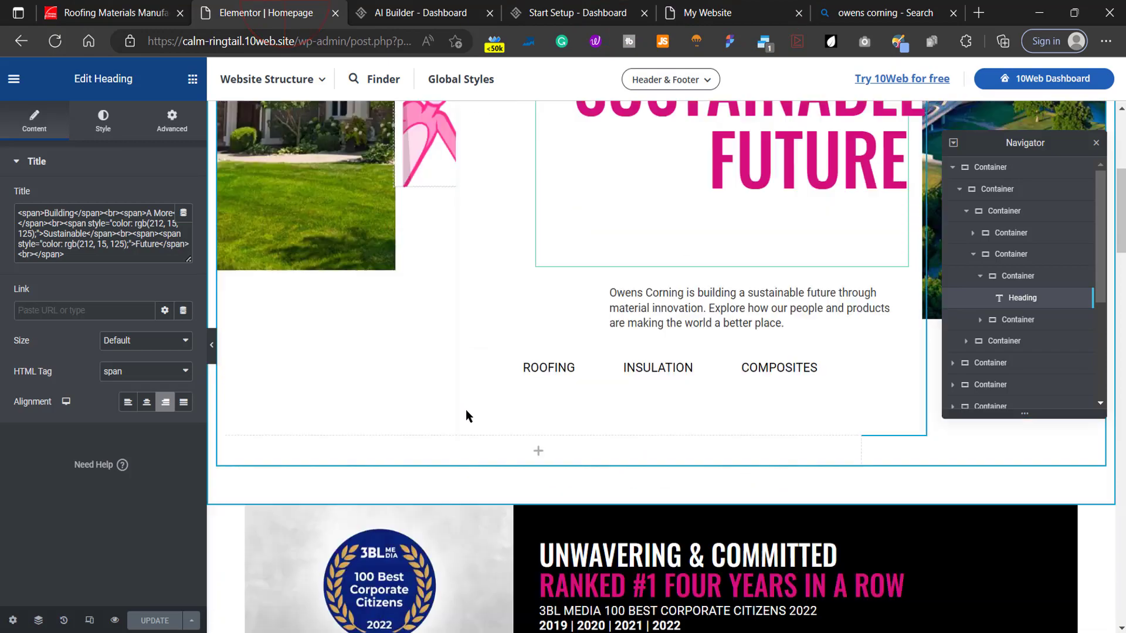
scroll(456, 375, down, 7)
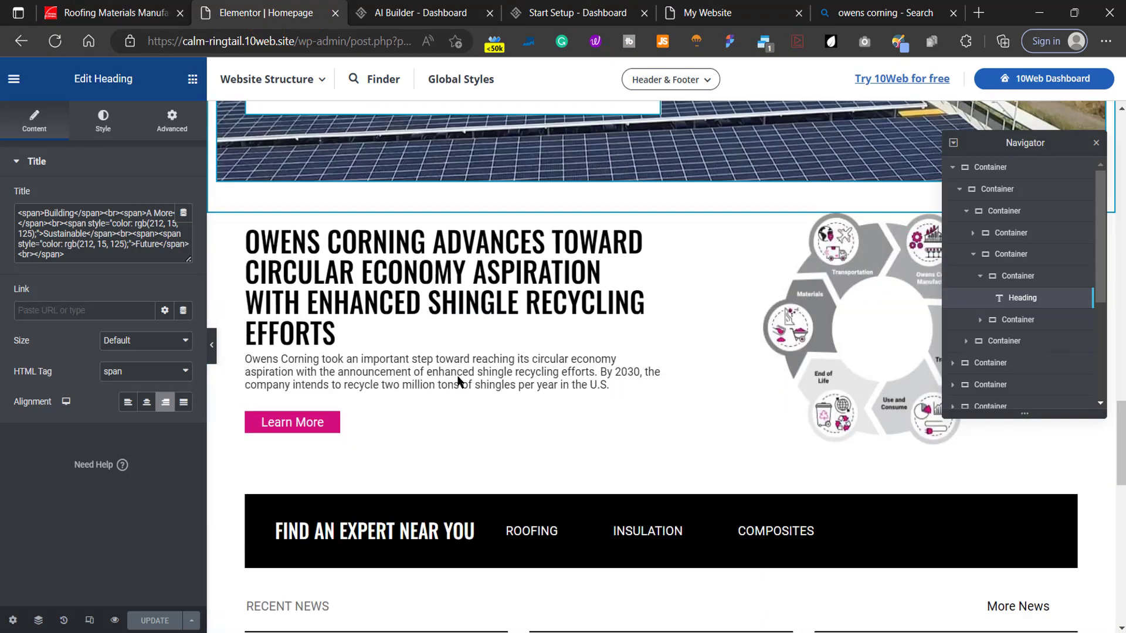
scroll(685, 347, down, 15)
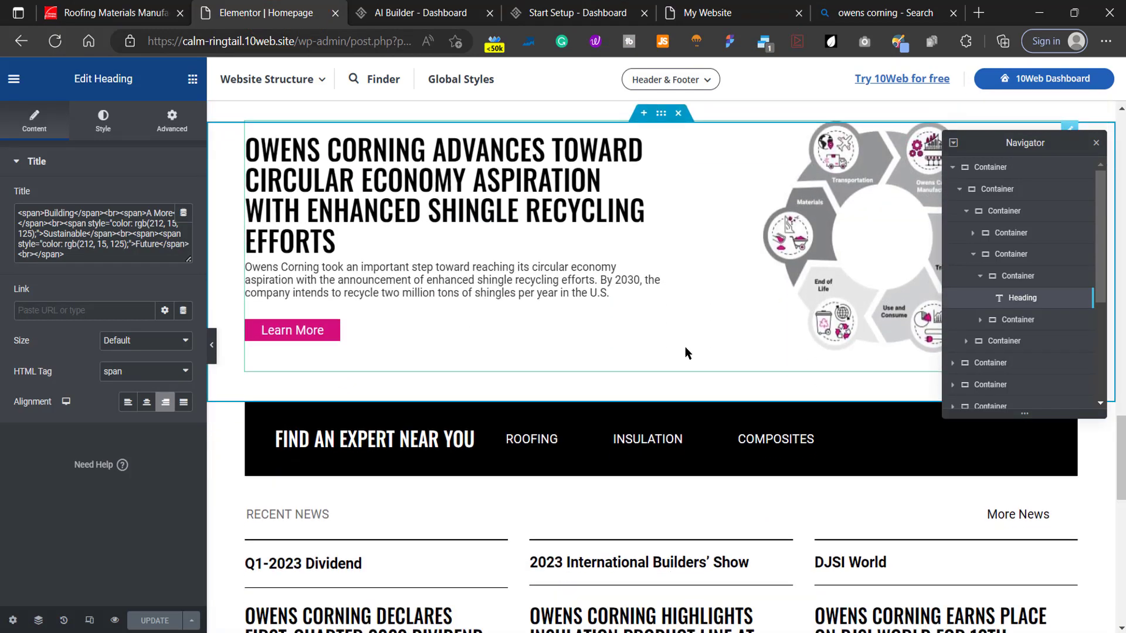
scroll(686, 347, up, 20)
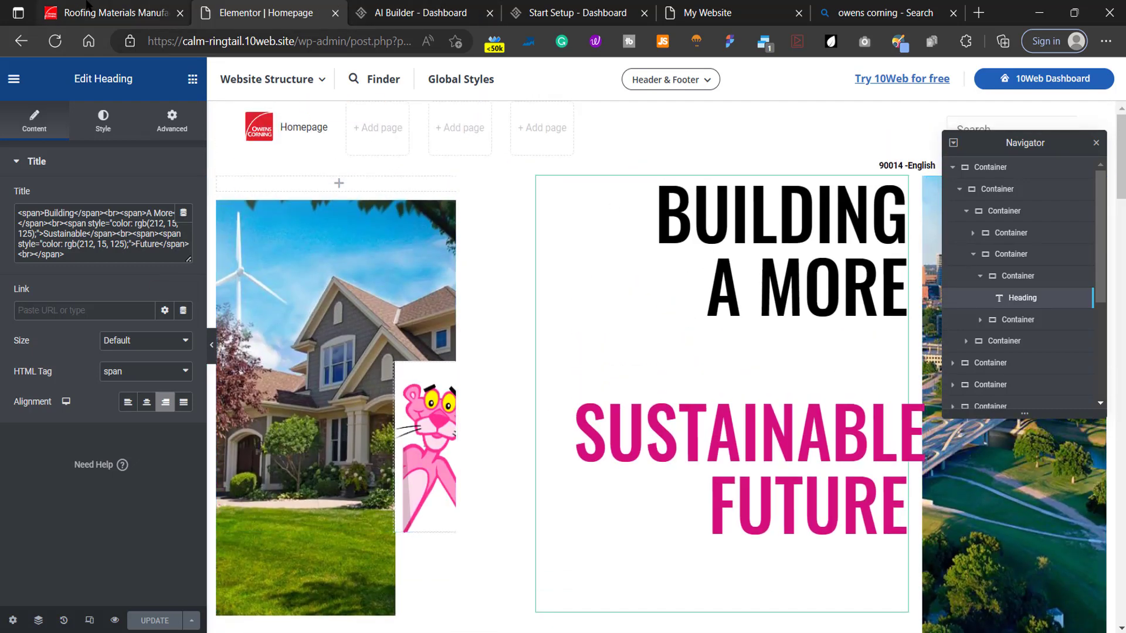
click(116, 12)
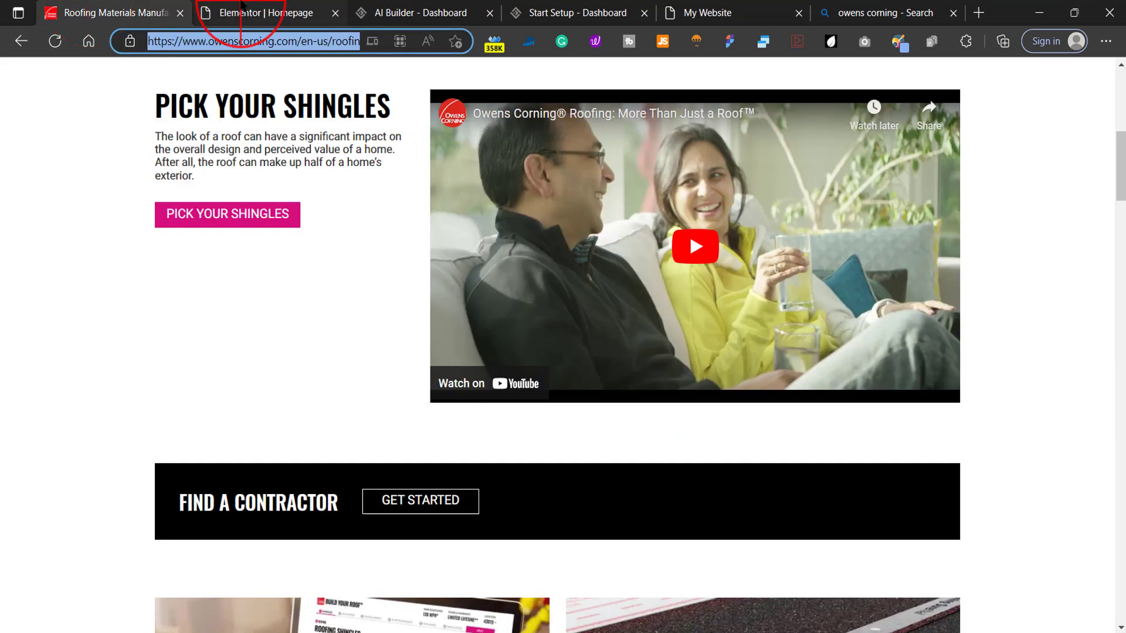
click(258, 12)
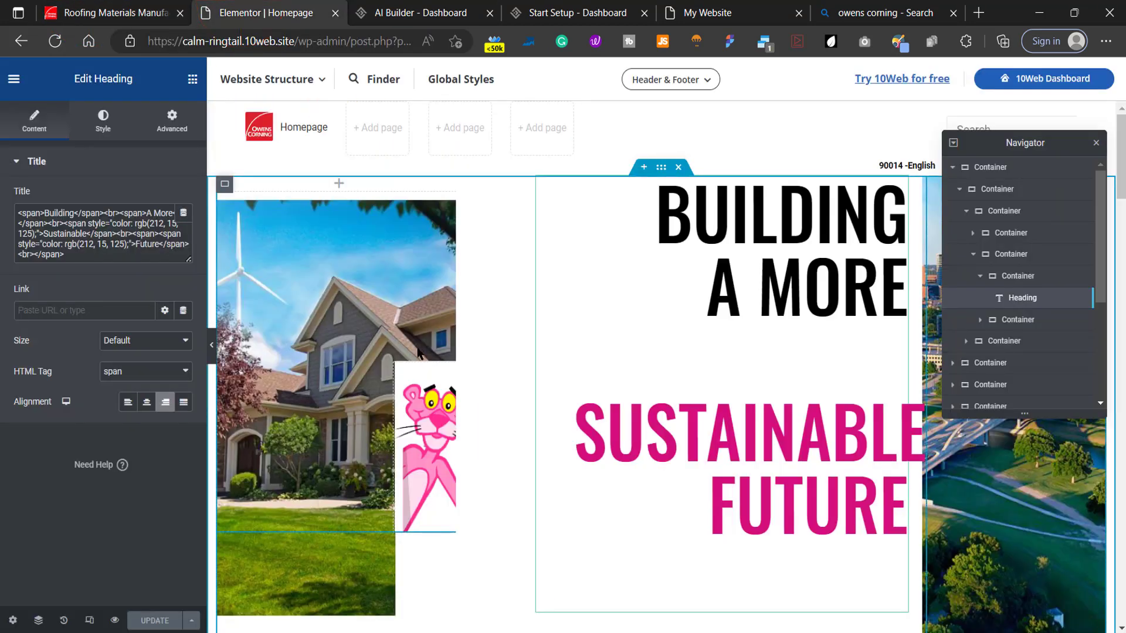
Check that the Roofing page finished generating, then preview it live at /roofing
click(418, 7)
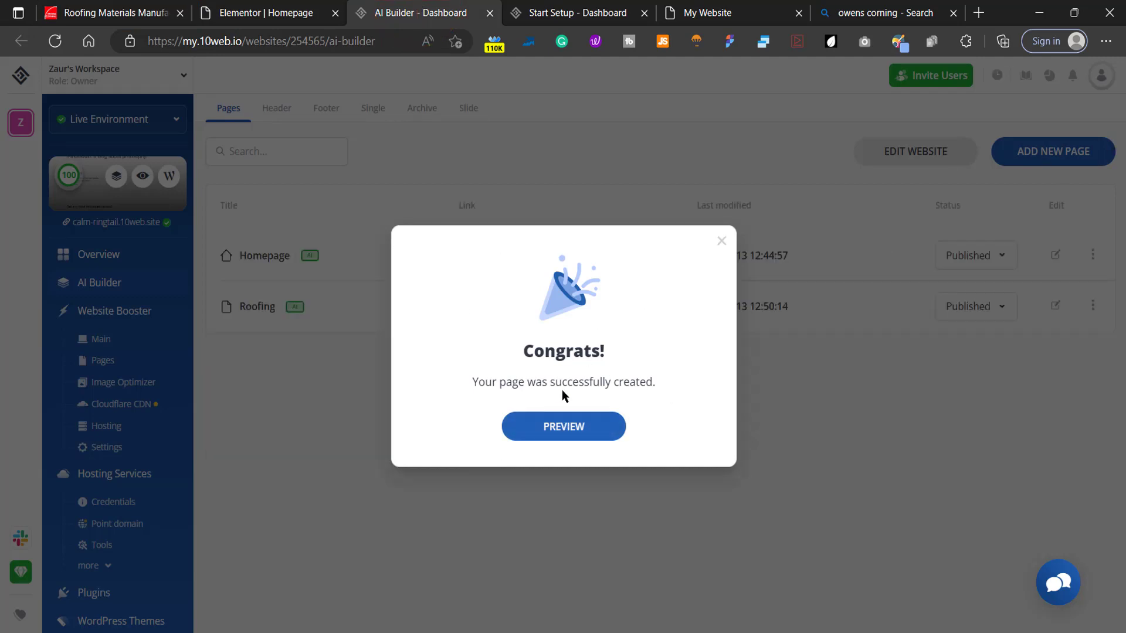
click(557, 435)
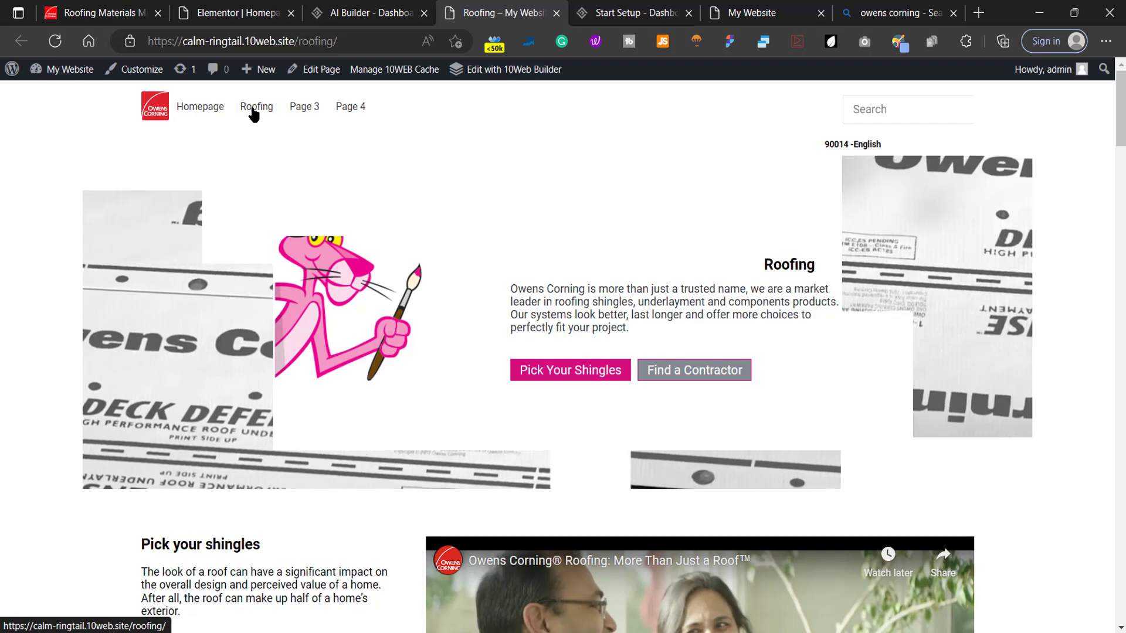
scroll(583, 254, down, 8)
scroll(582, 250, down, 10)
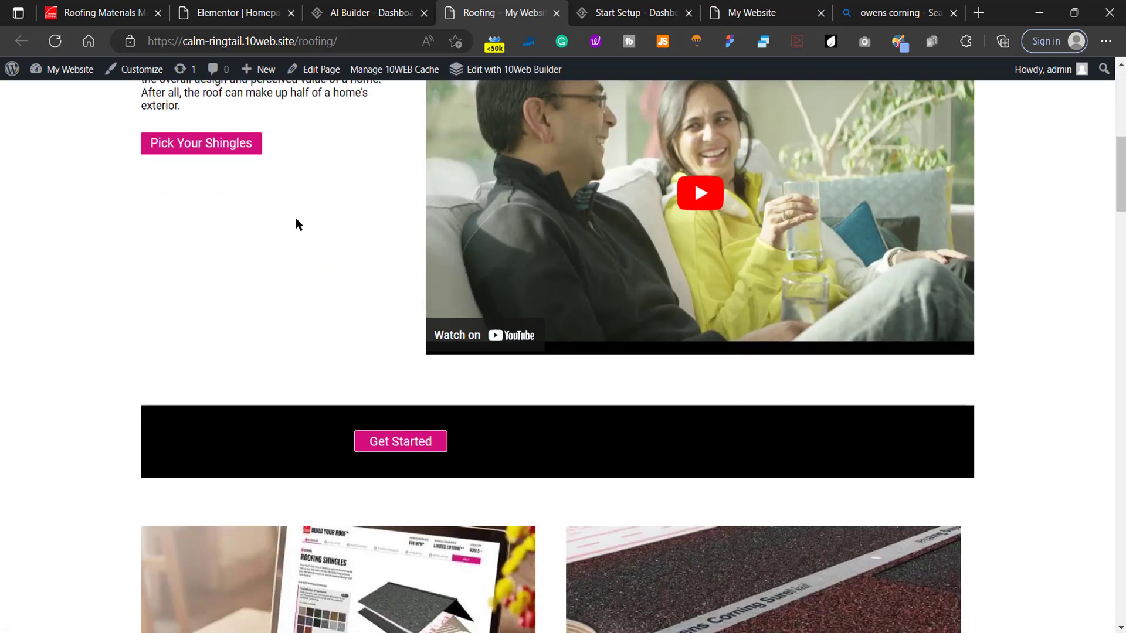
click(644, 286)
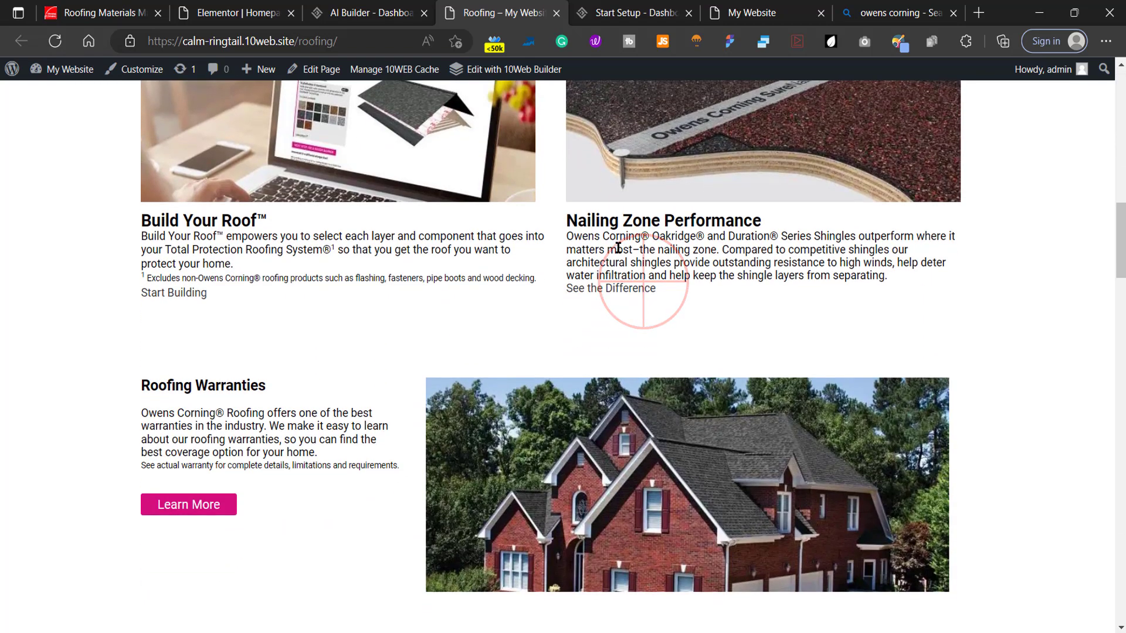
triple_click(260, 439)
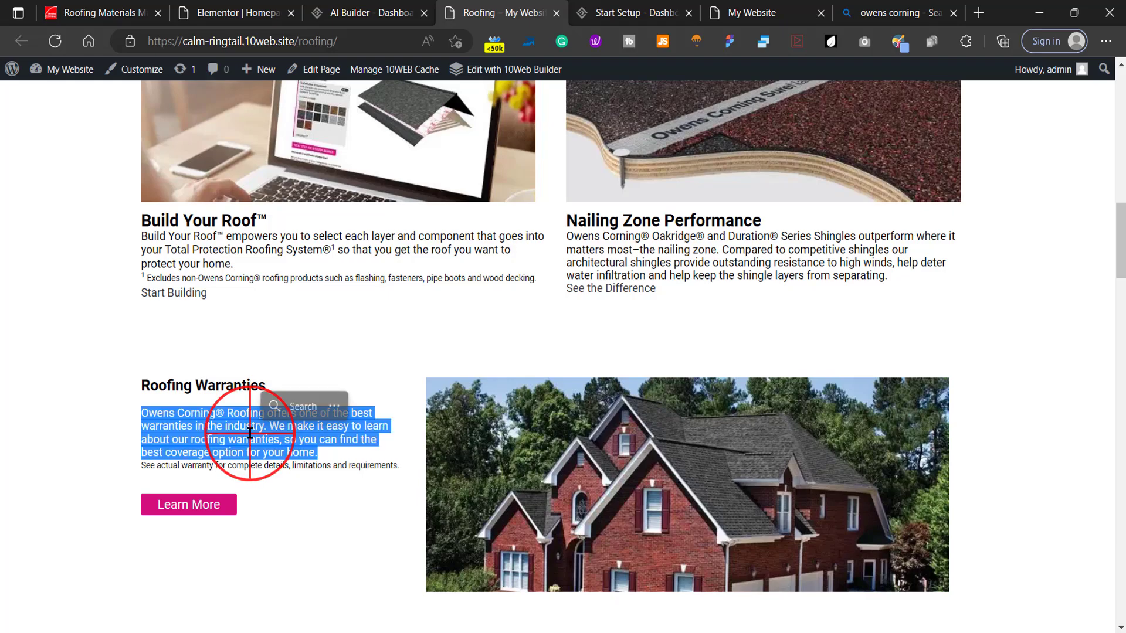
scroll(260, 435, down, 18)
scroll(262, 440, down, 15)
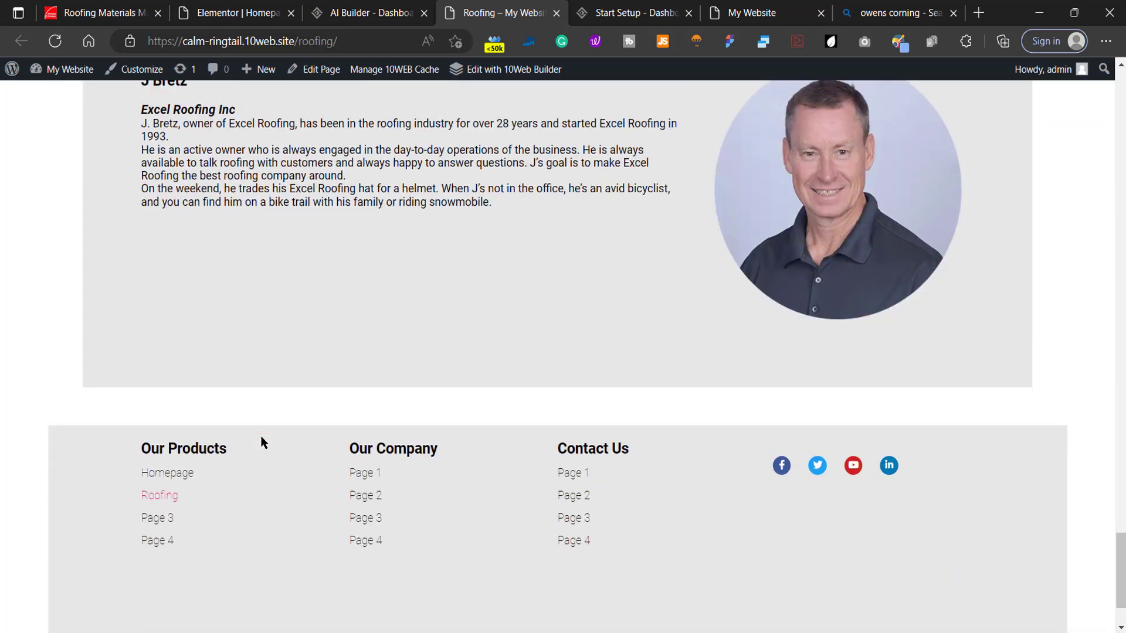
scroll(322, 439, down, 2)
scroll(455, 529, up, 20)
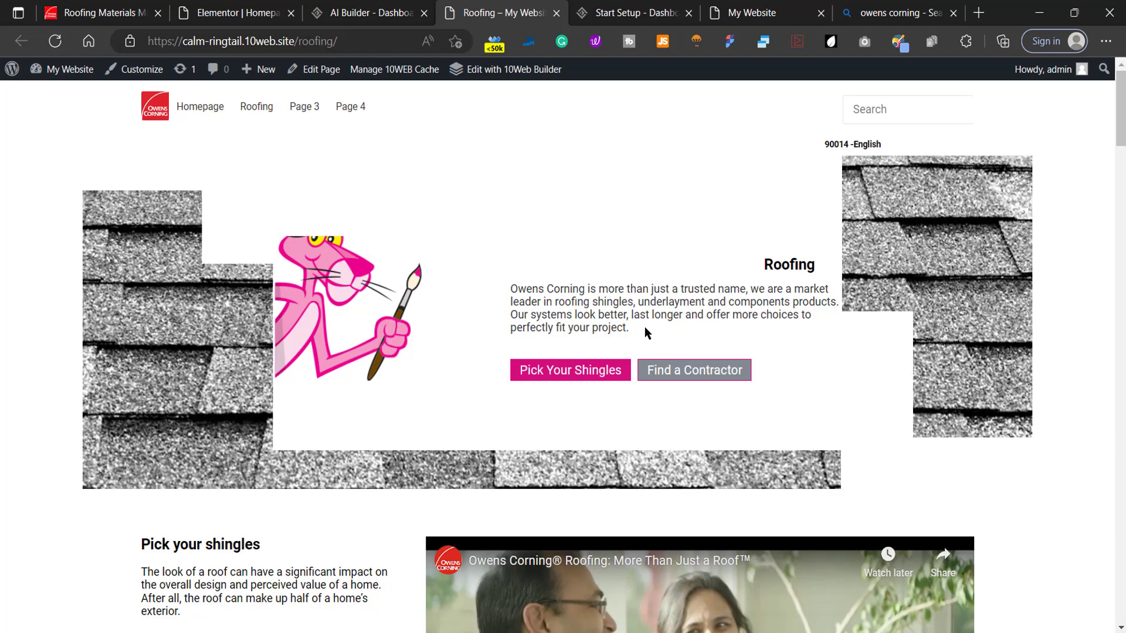
scroll(645, 329, down, 10)
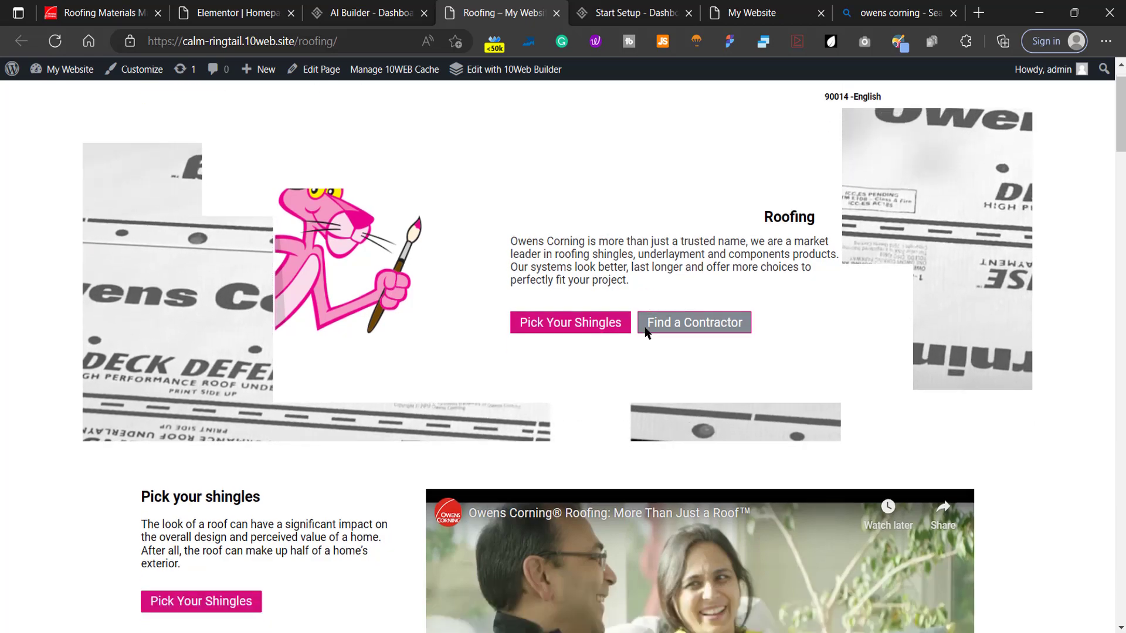